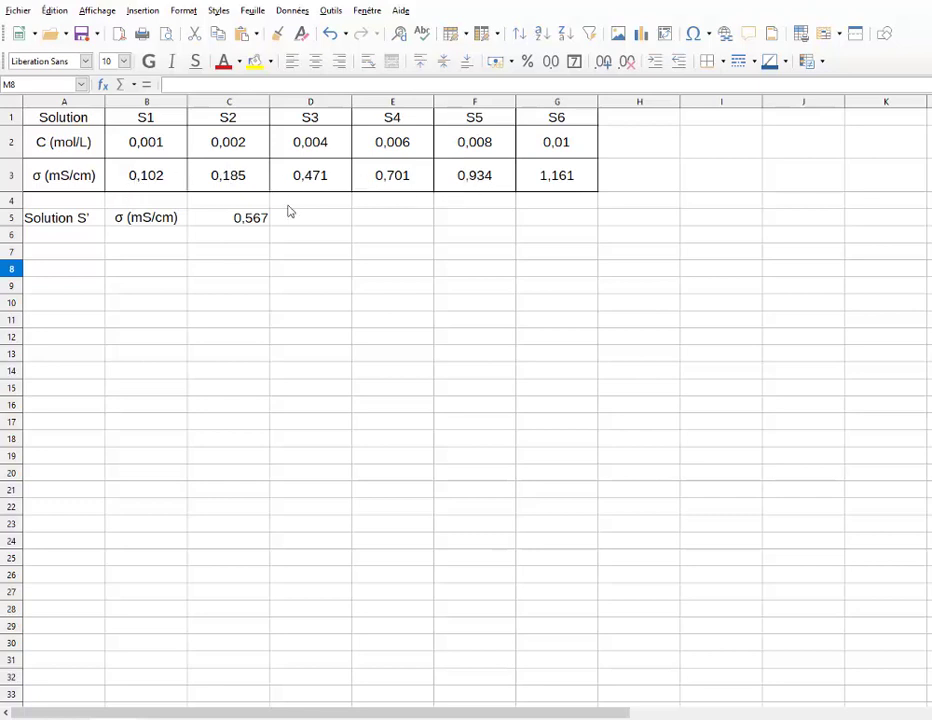
- Create an XY scatter chart with points only from the concentration and conductivity values in B2:G3
left_click_drag(131, 141, 537, 173)
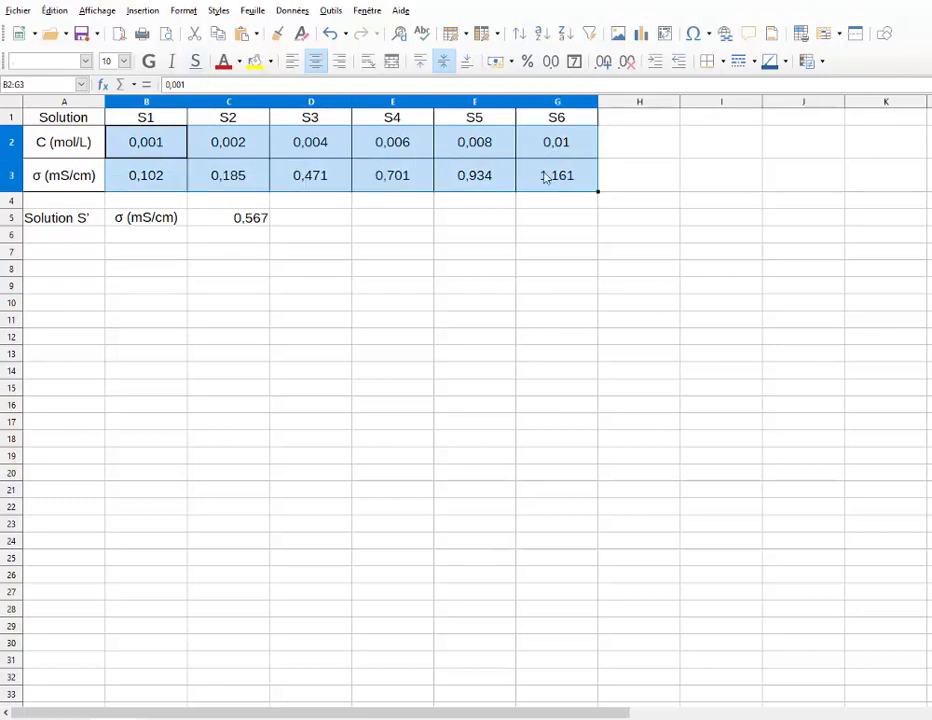
left_click(140, 12)
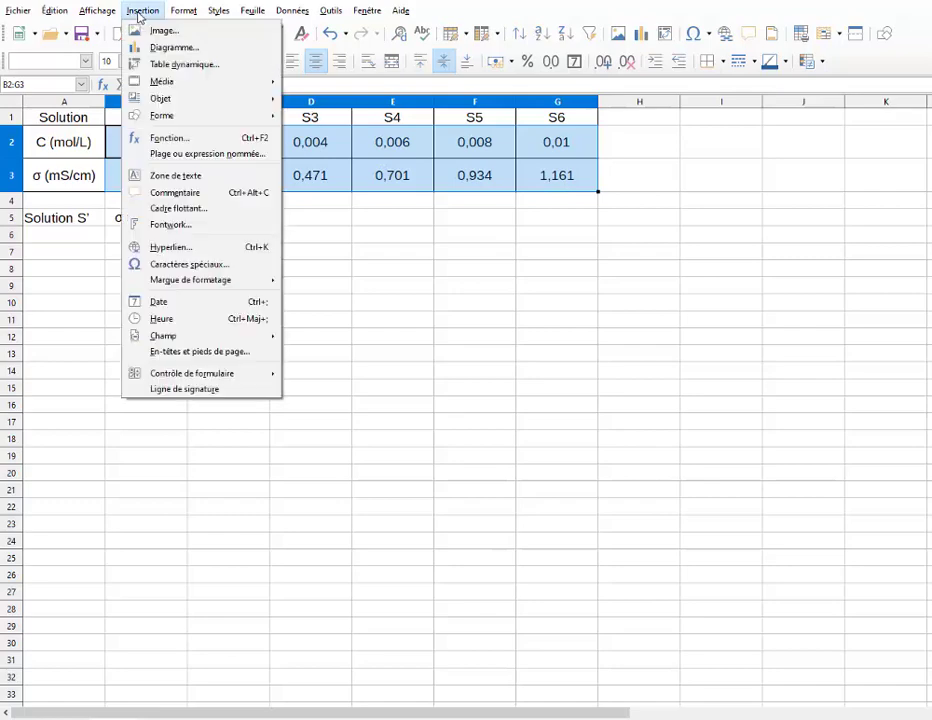
left_click(167, 50)
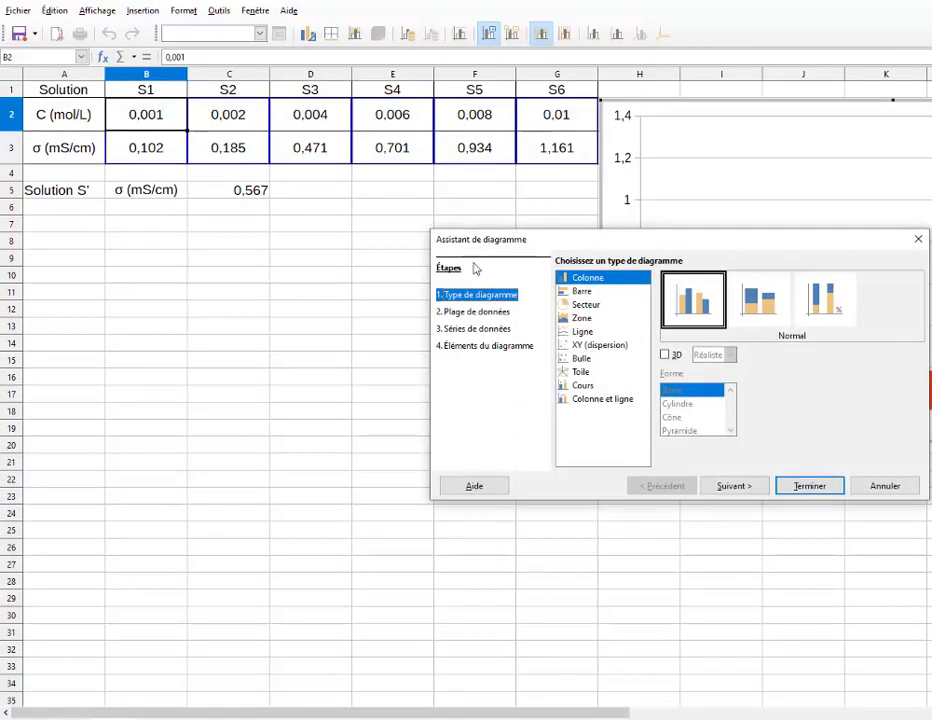
left_click(588, 347)
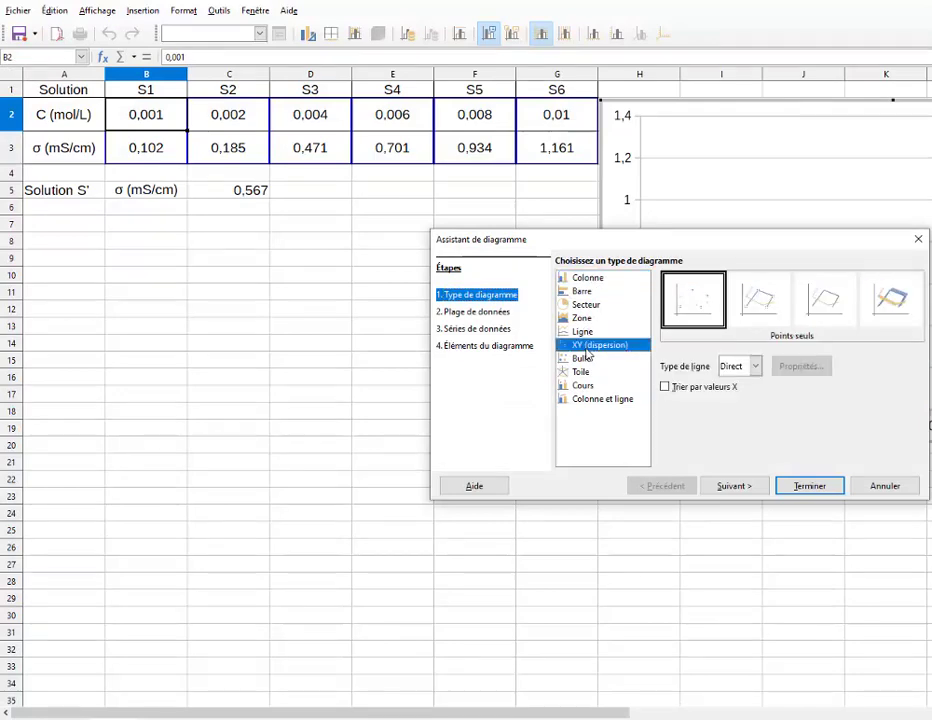
- Arrange the chart's data series in rows and check the ranges used for its X and Y values
left_click(481, 313)
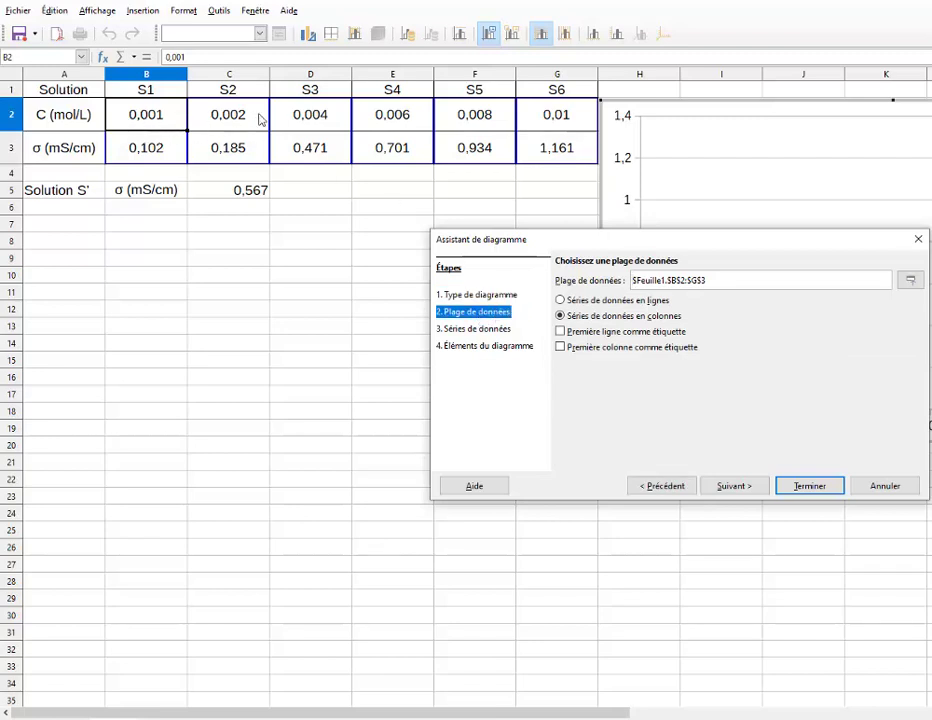
left_click(561, 301)
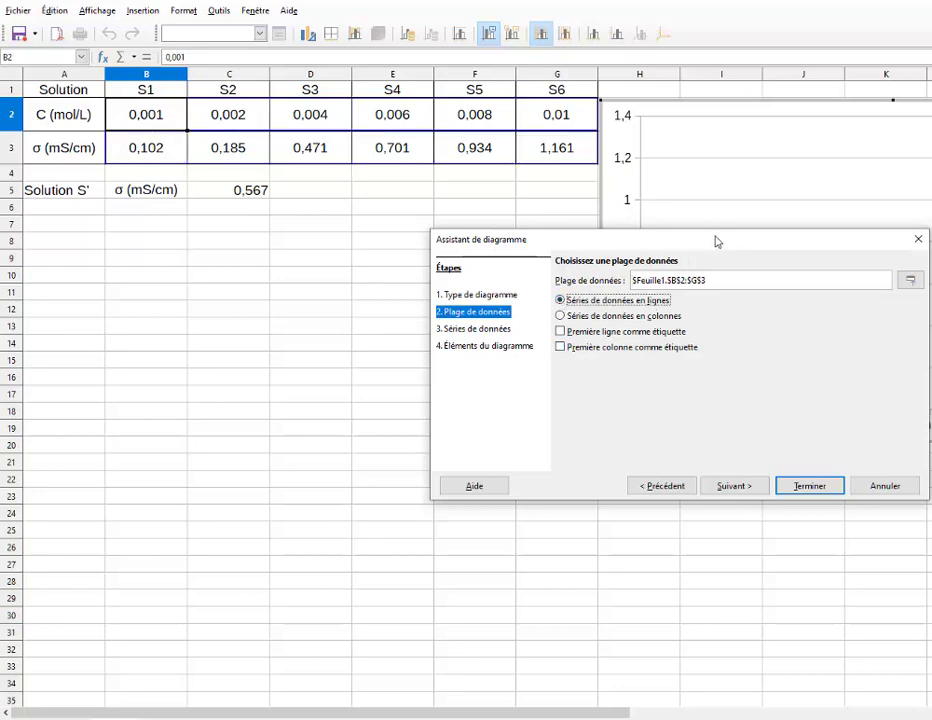
left_click_drag(716, 241, 397, 300)
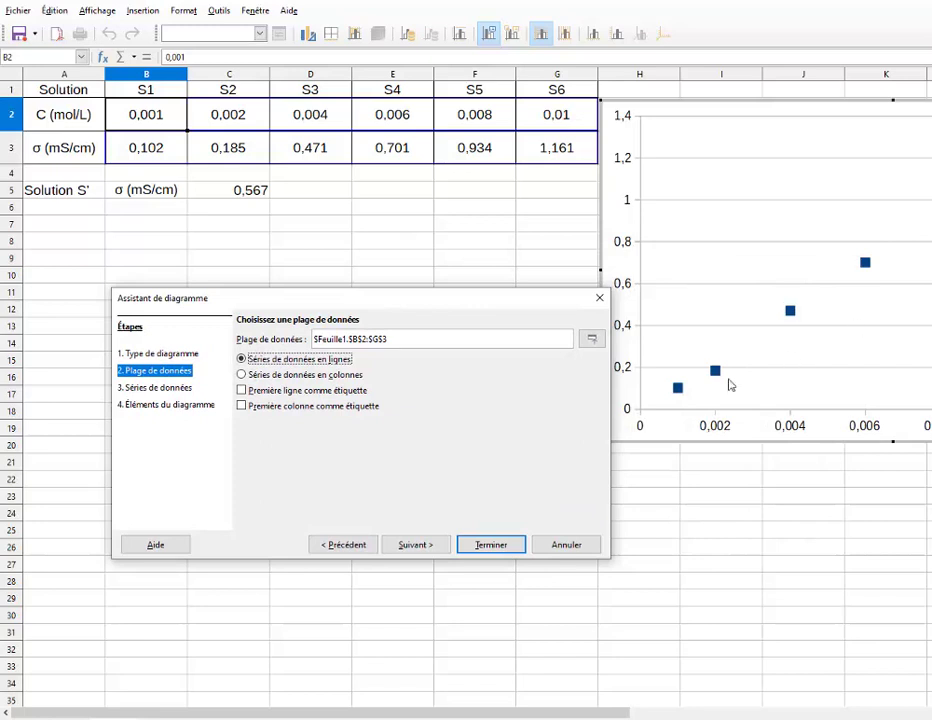
left_click(158, 389)
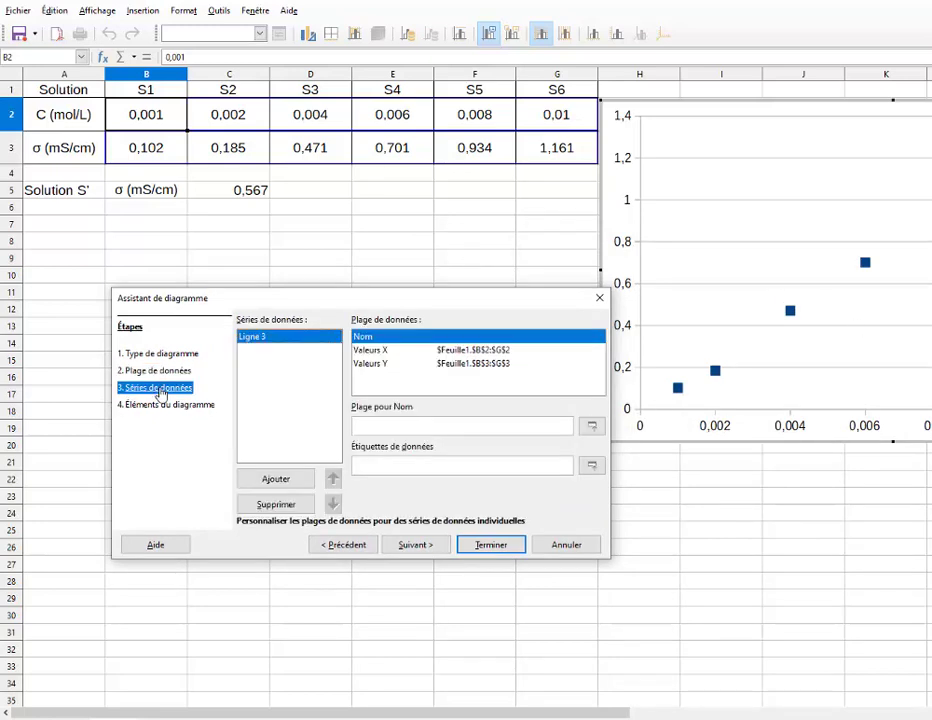
left_click(426, 352)
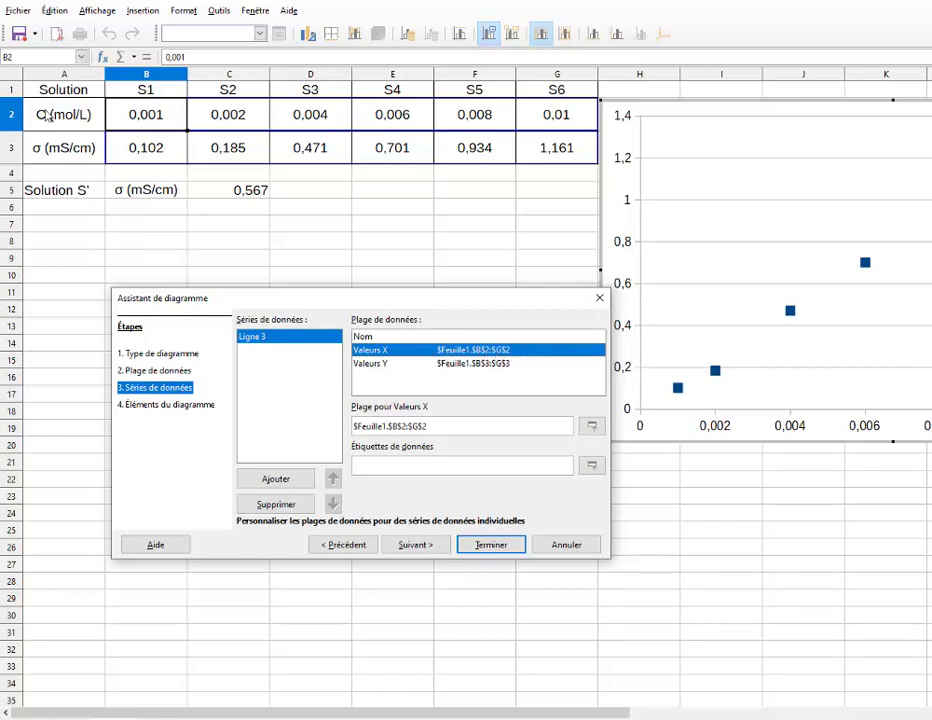
left_click(396, 366)
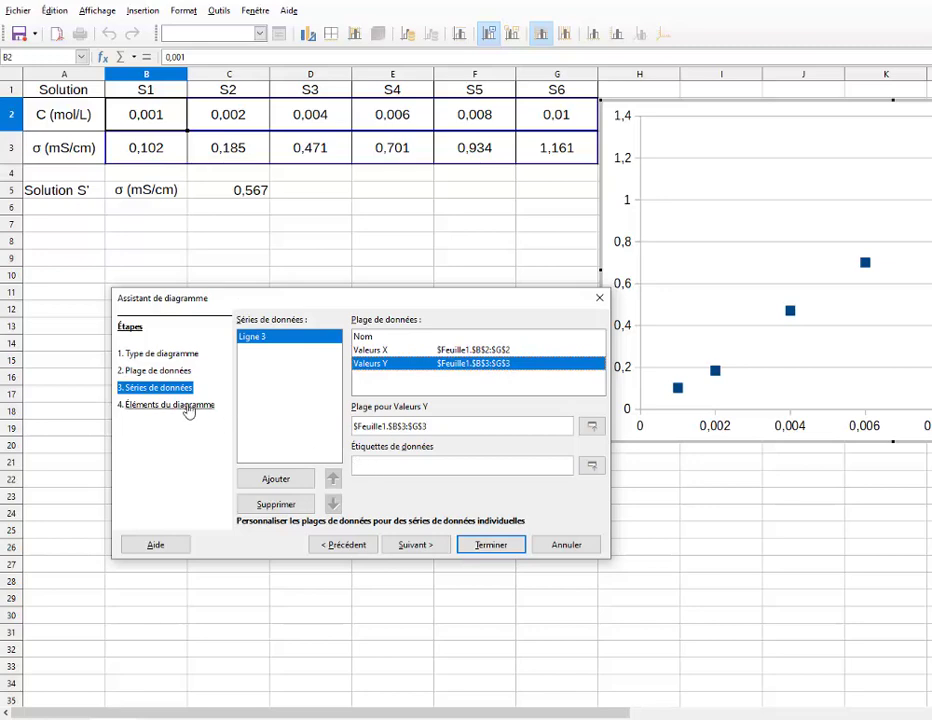
- Title the chart "Courbe d'étalonnage", the X axis "Concentration en chlorure de sodium (mol/L)" and the Y axis "Conductivité (mS/cm)"
left_click(187, 405)
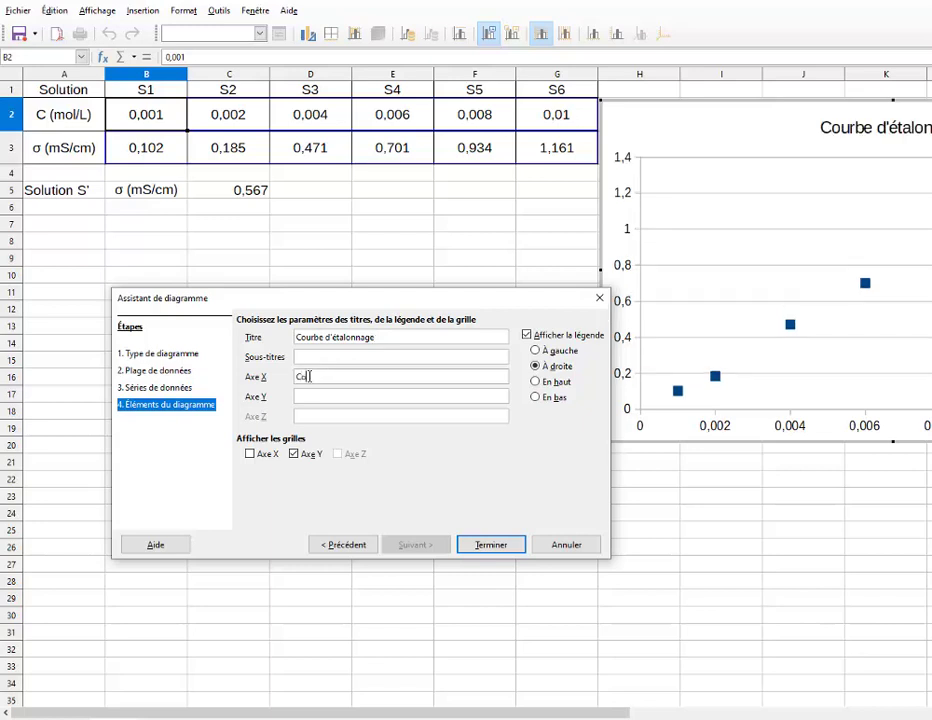
type("cen")
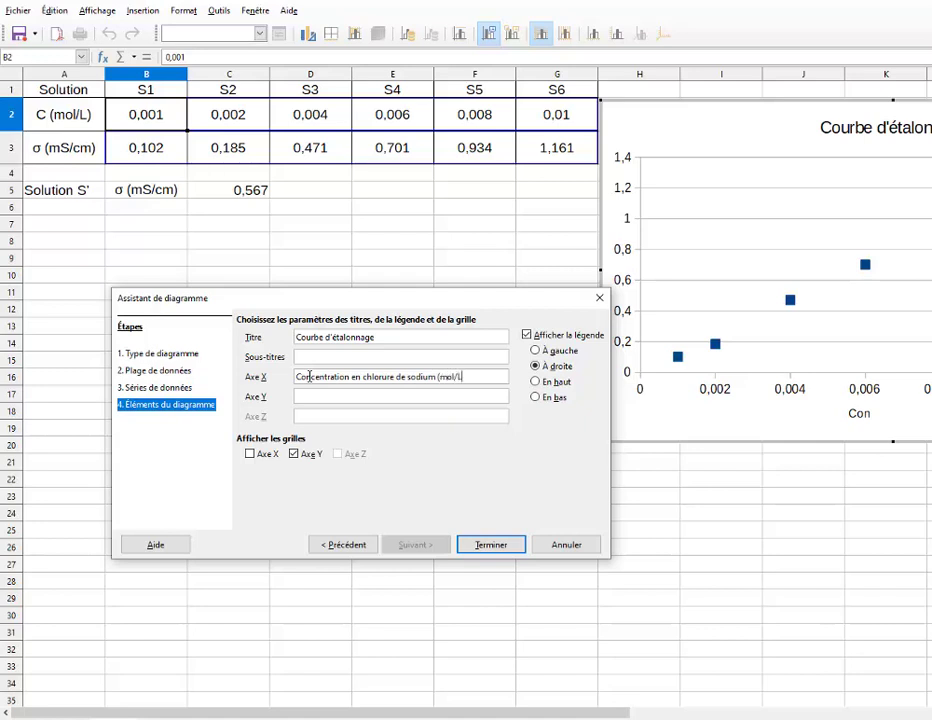
left_click(325, 394)
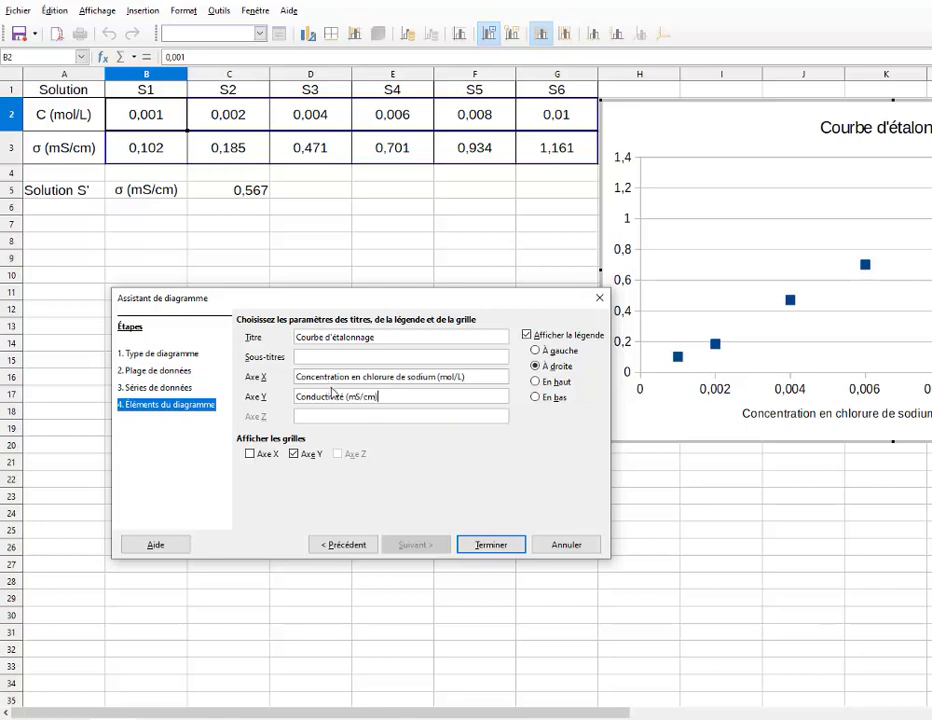
- Complete the chart without a legend and move it below the data table and the Solution S' row
left_click(527, 336)
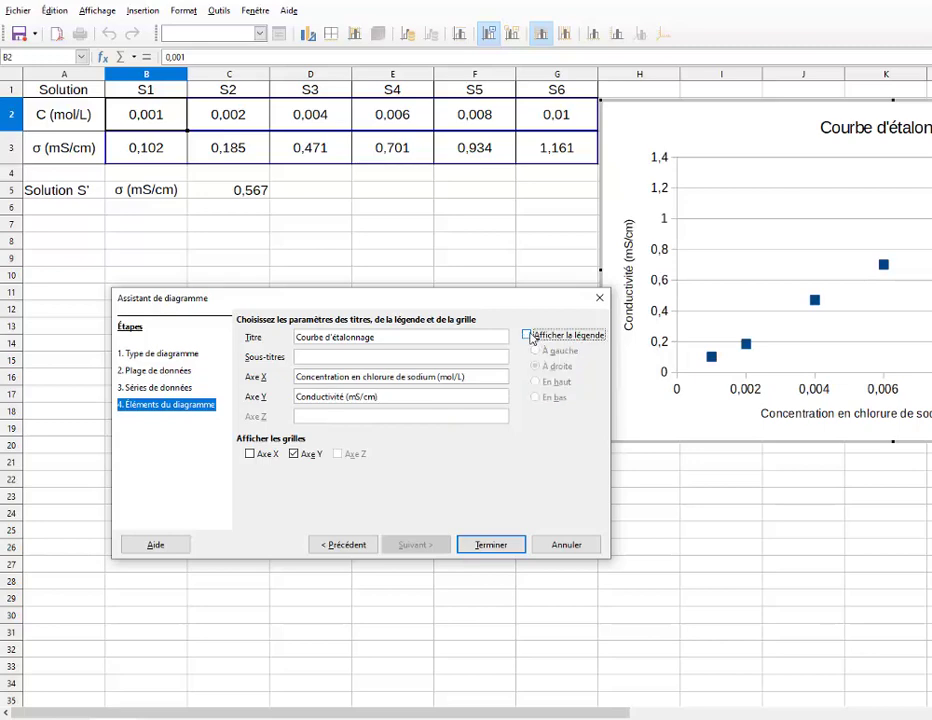
left_click(491, 545)
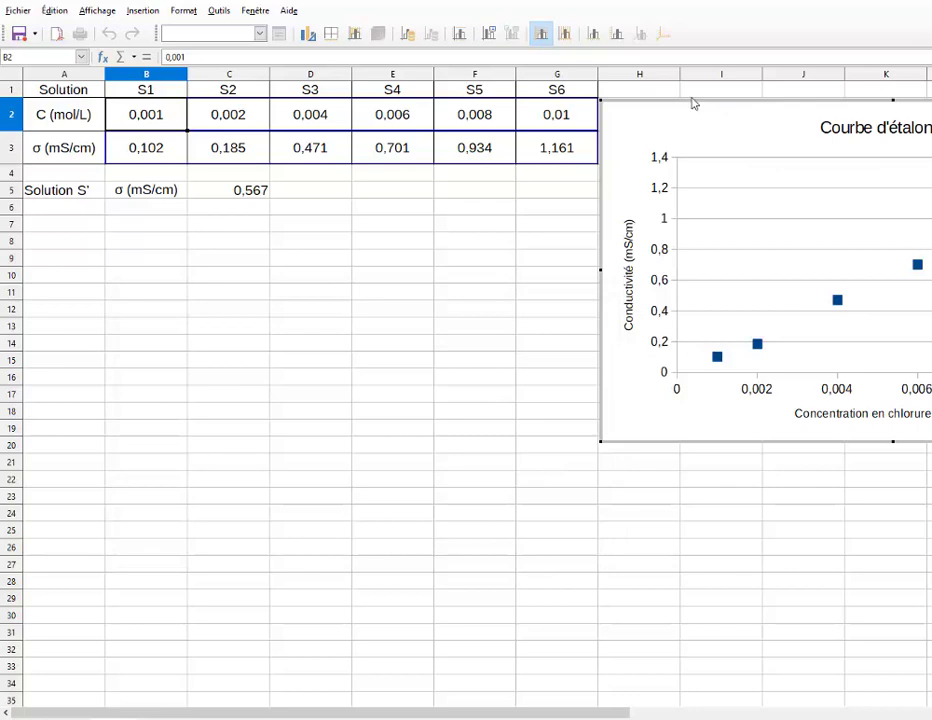
left_click_drag(691, 98, 115, 215)
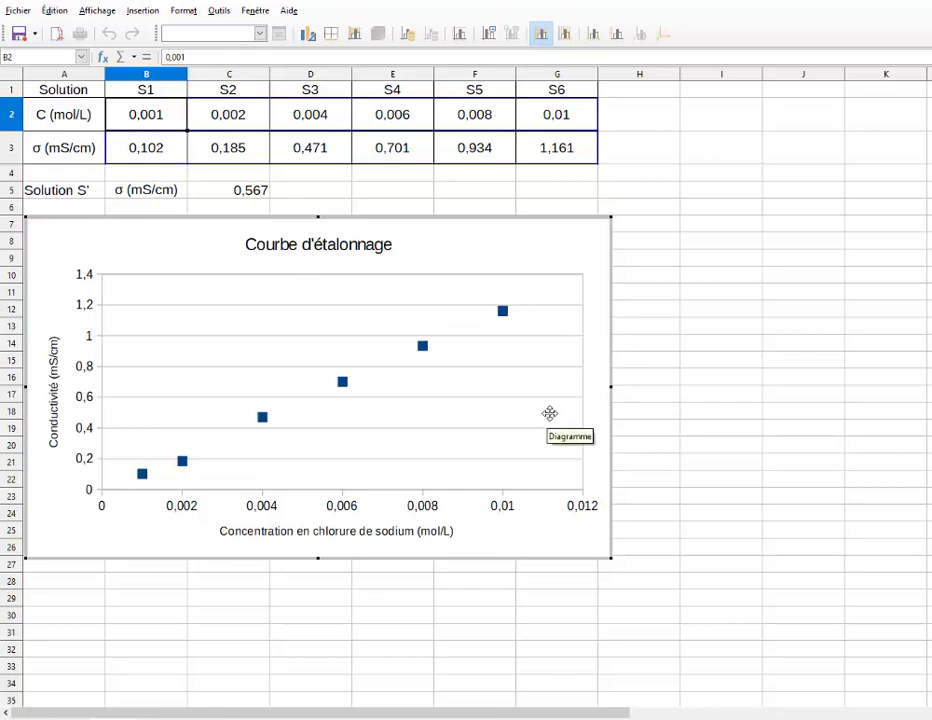
left_click(385, 404)
double_click(380, 373)
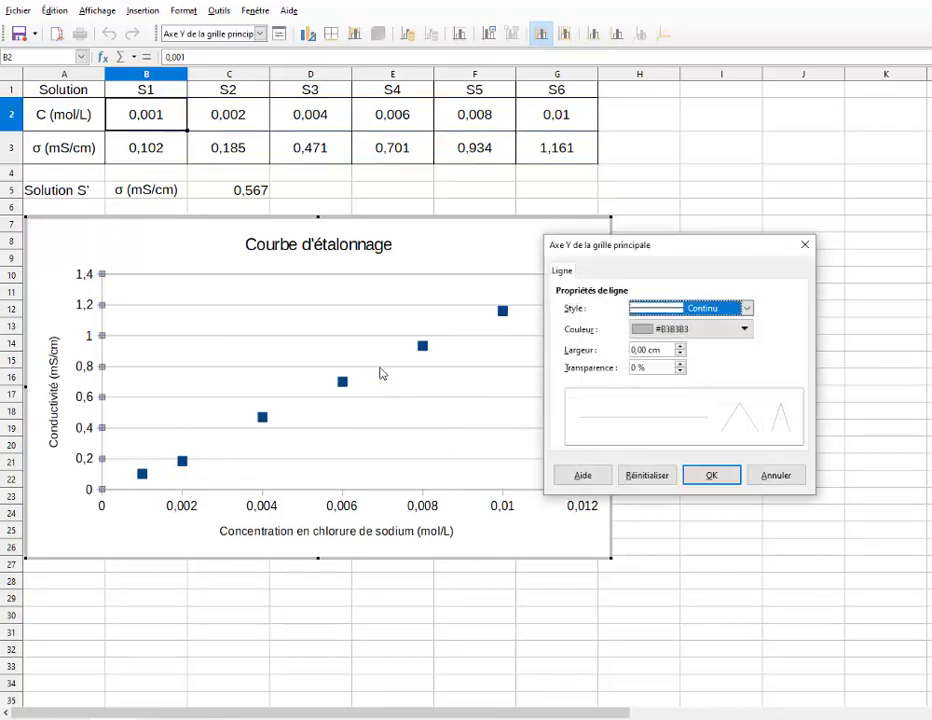
left_click(774, 475)
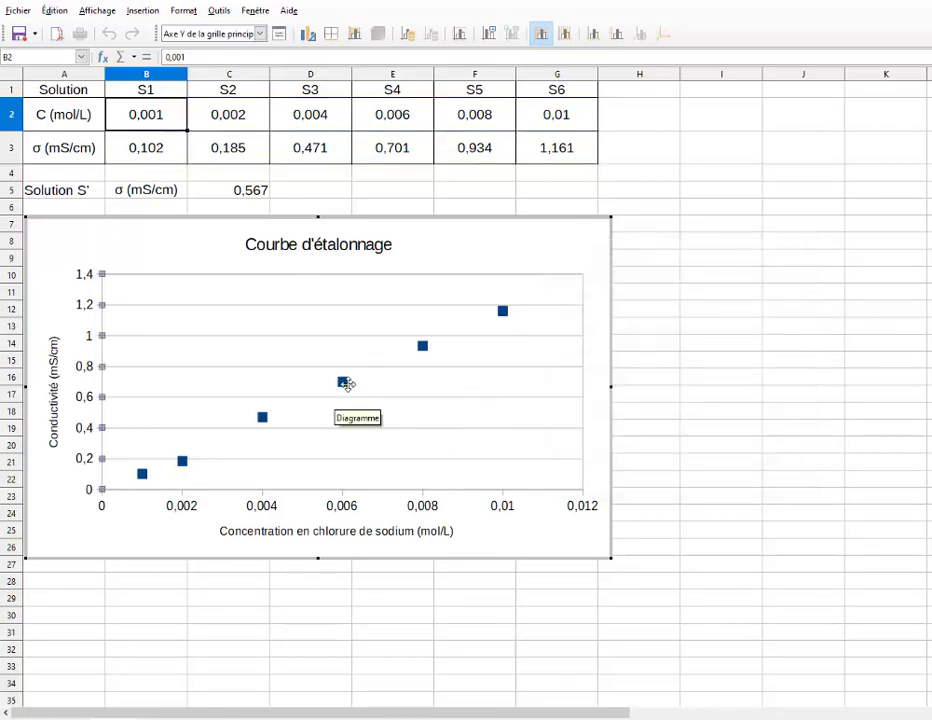
- Format the data series with four-pointed star symbols sized 0,50 cm by 0,50 cm and leave chart editing
mouse_move(344, 391)
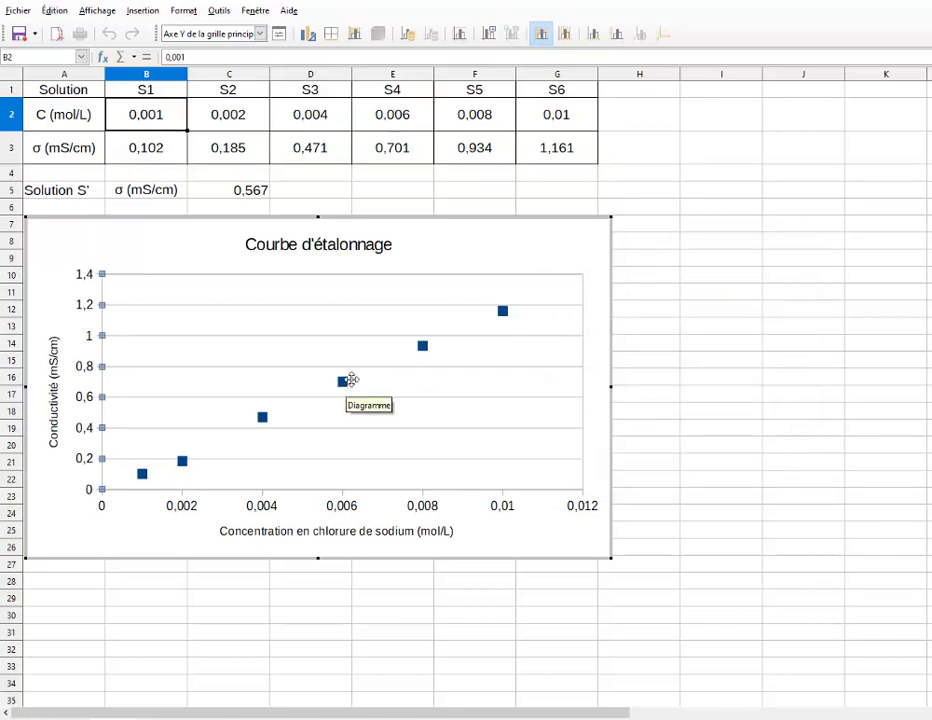
mouse_move(422, 357)
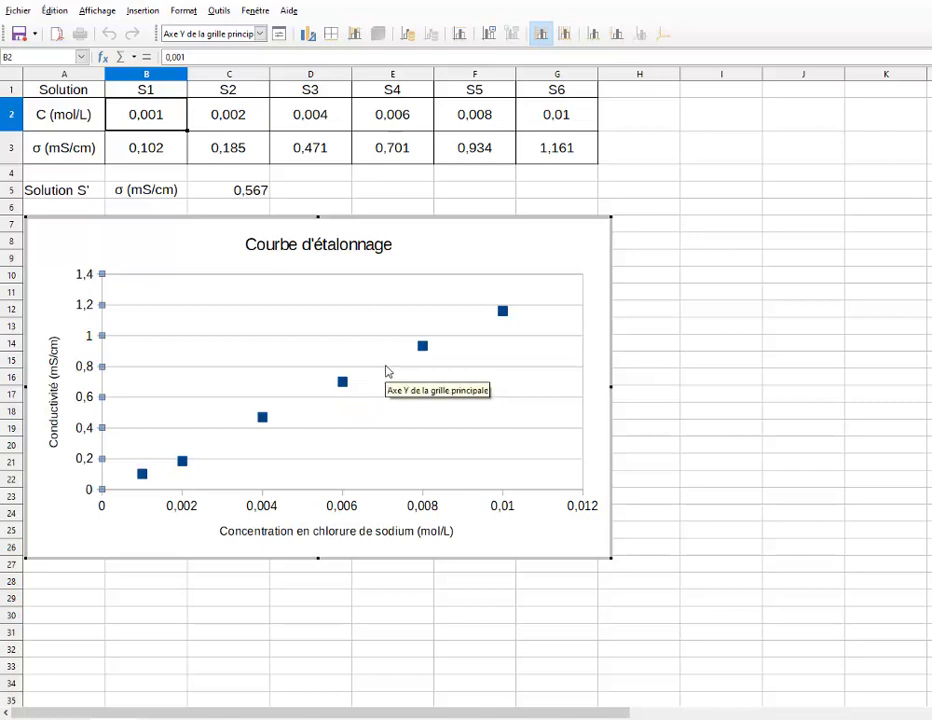
left_click(321, 397)
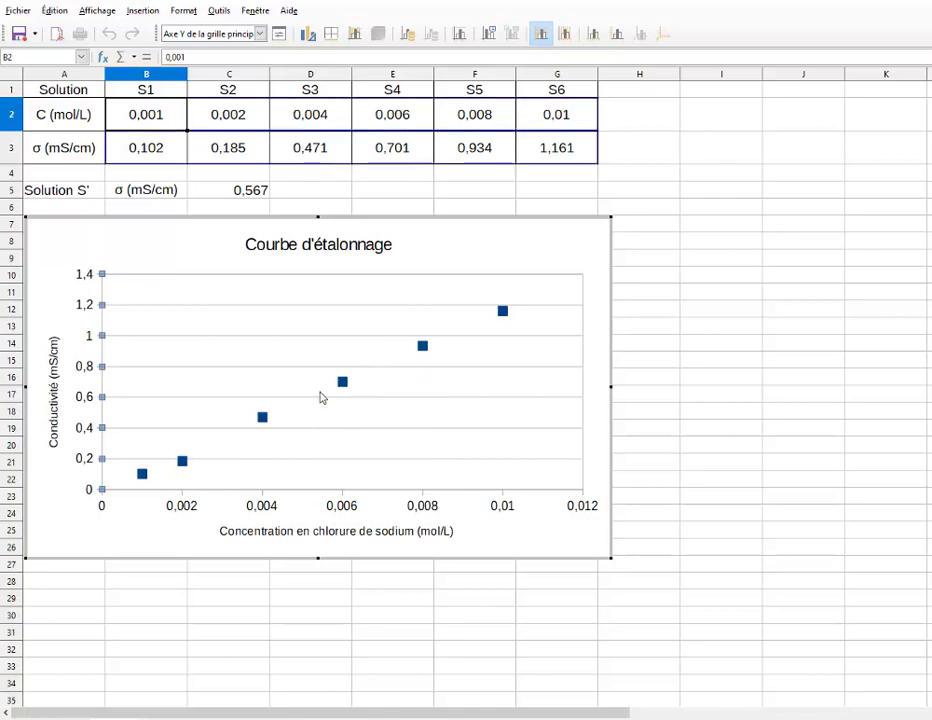
right_click(321, 397)
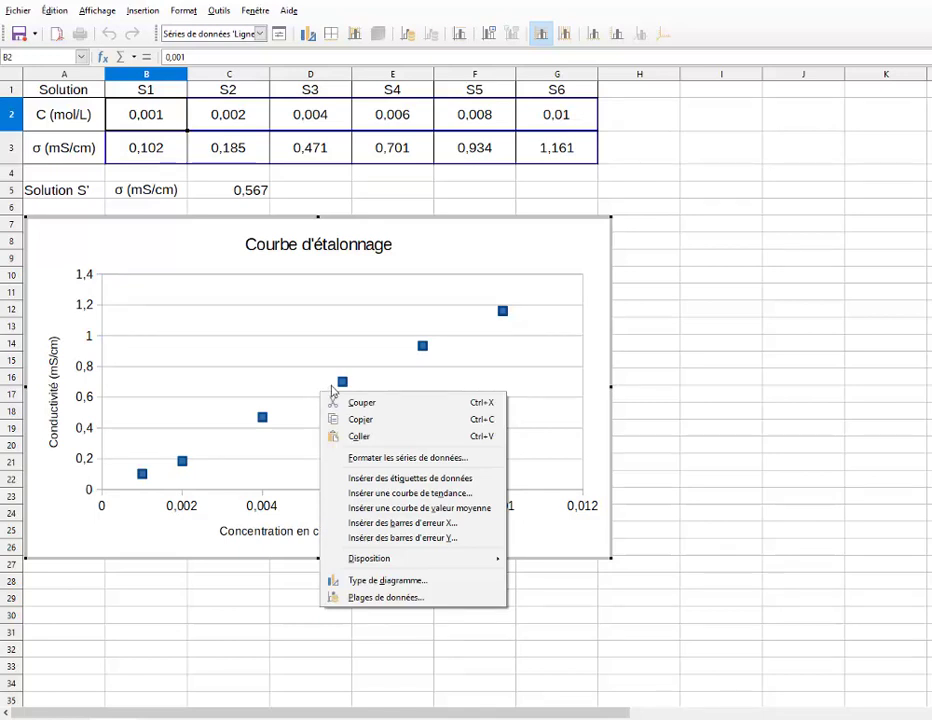
left_click(369, 458)
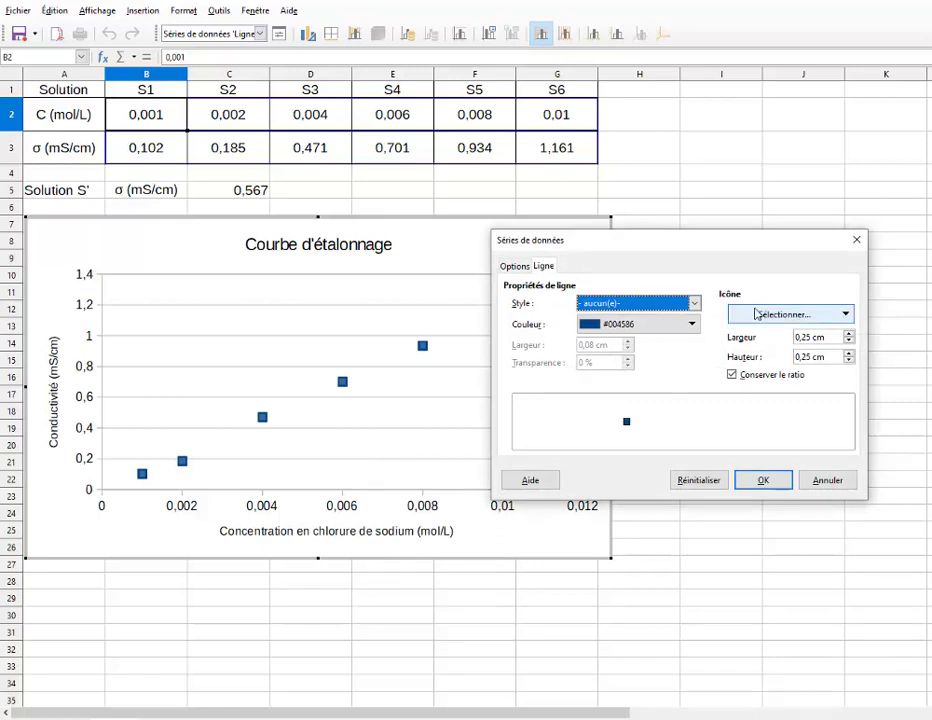
left_click(745, 315)
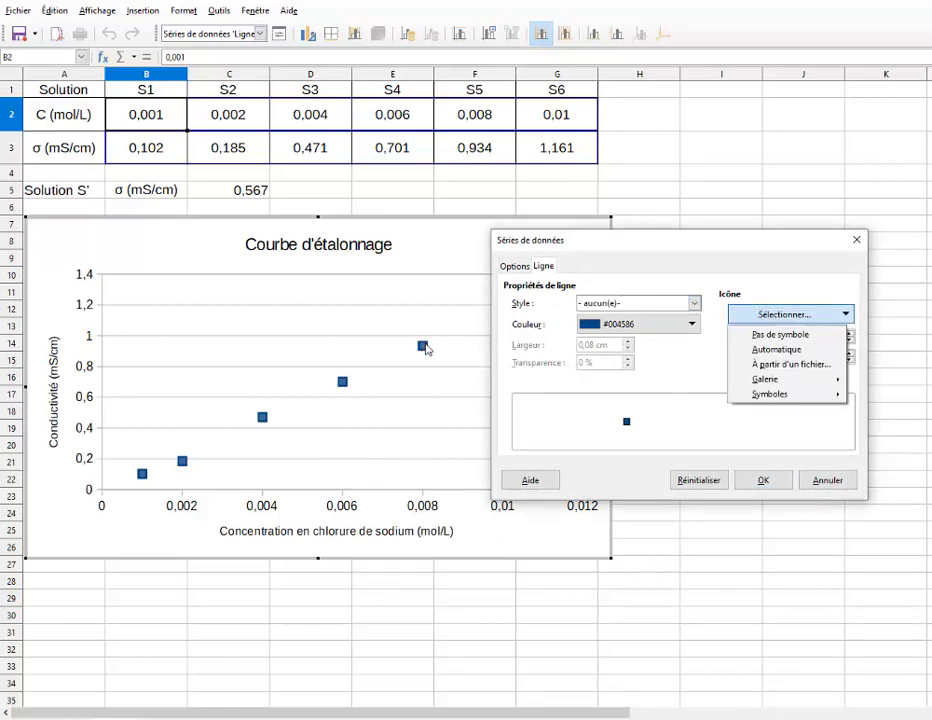
mouse_move(765, 397)
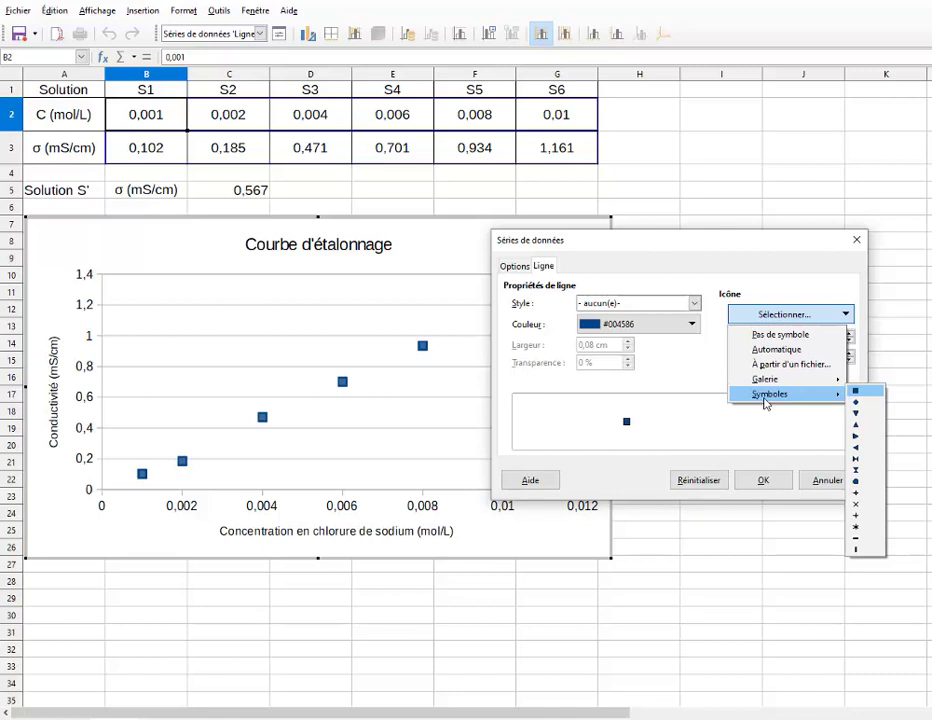
left_click(856, 494)
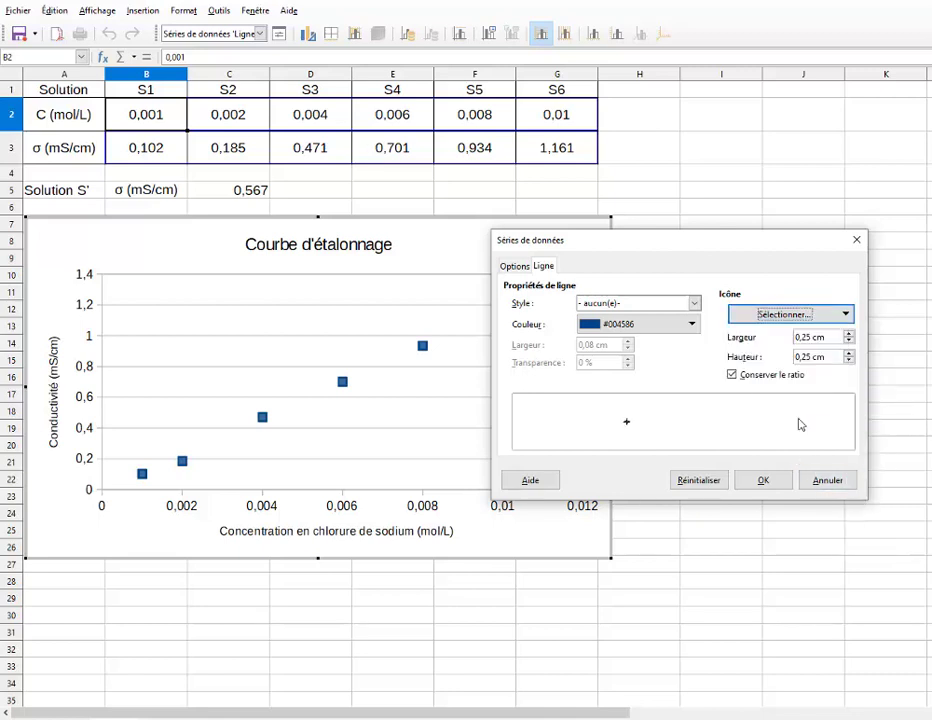
left_click(849, 337)
left_click(849, 337)
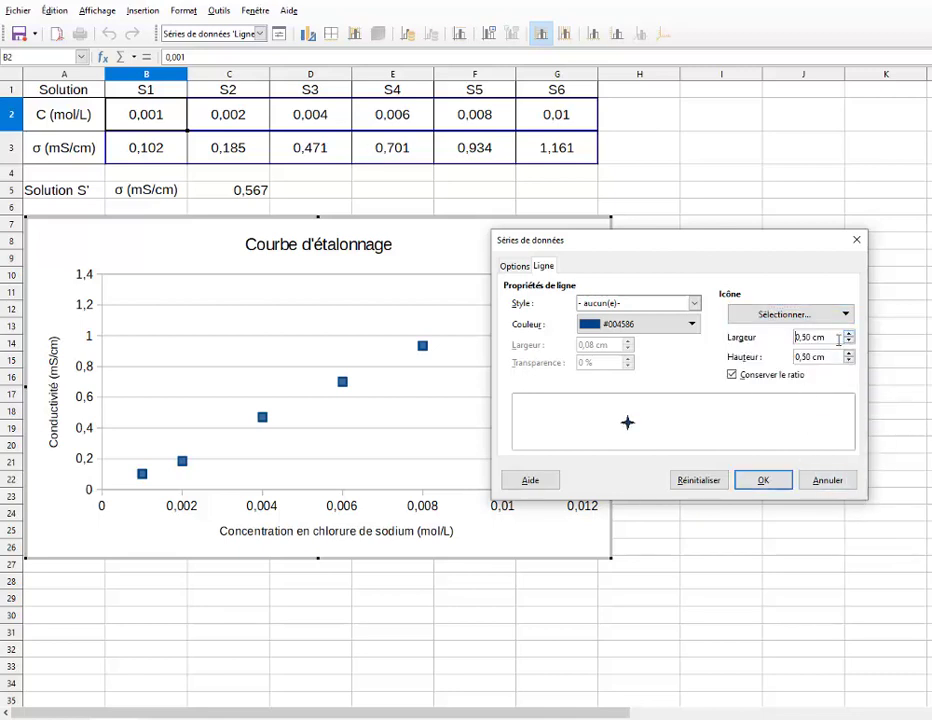
left_click(763, 481)
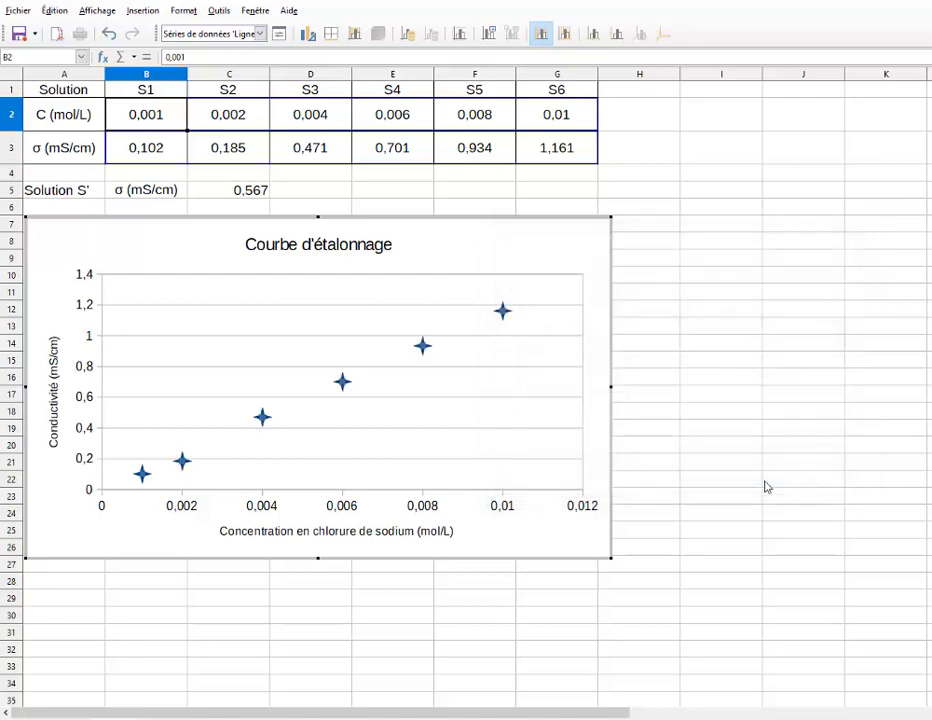
left_click(665, 462)
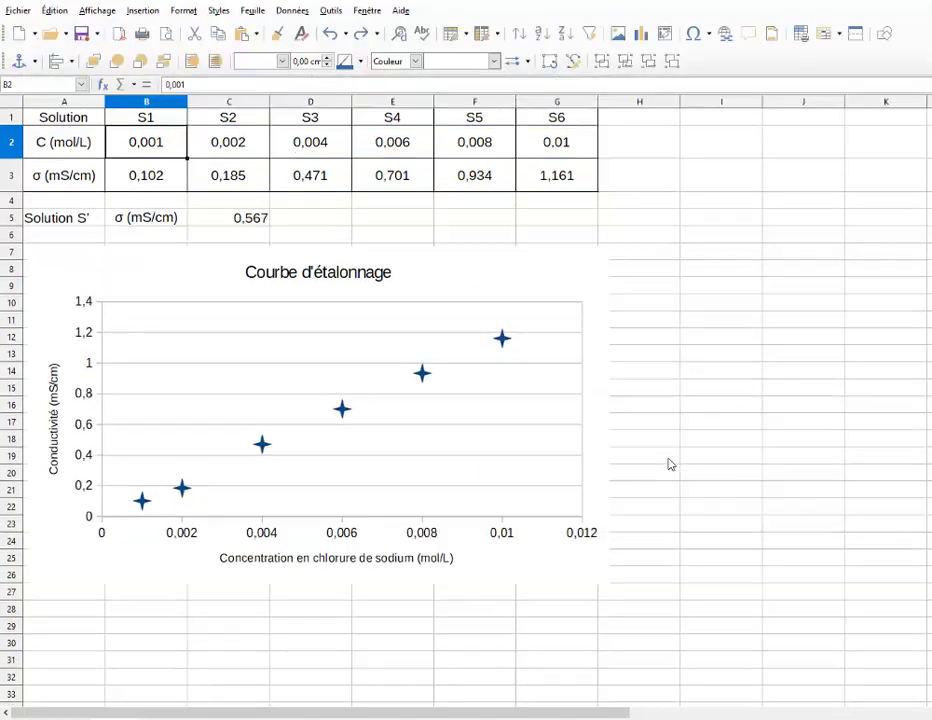
- Reopen the chart for editing and change the data series' symbols to plus signs
left_click(403, 390)
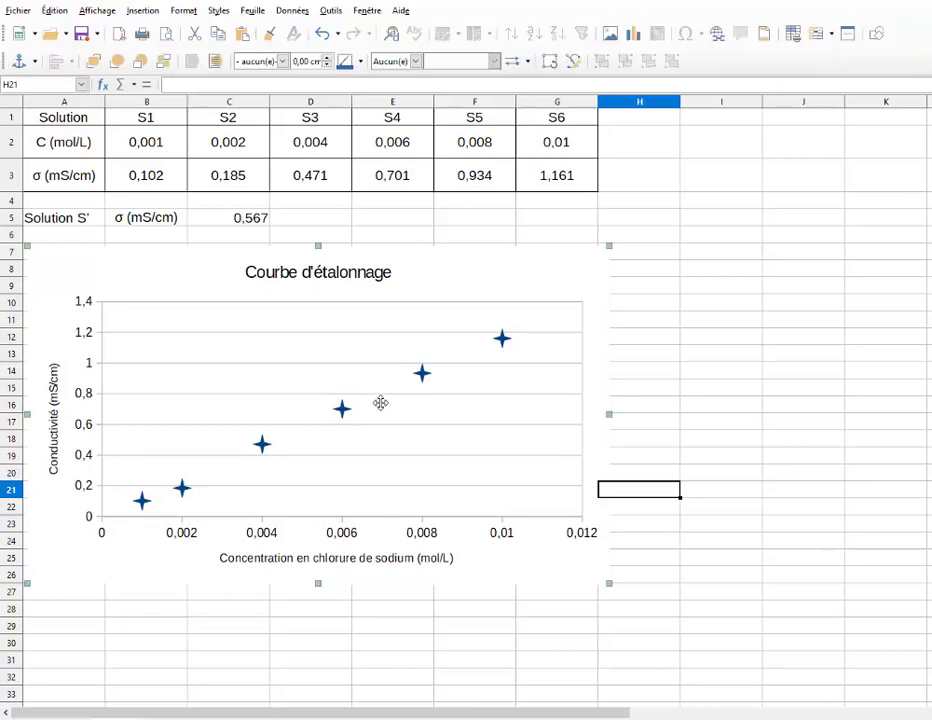
double_click(403, 430)
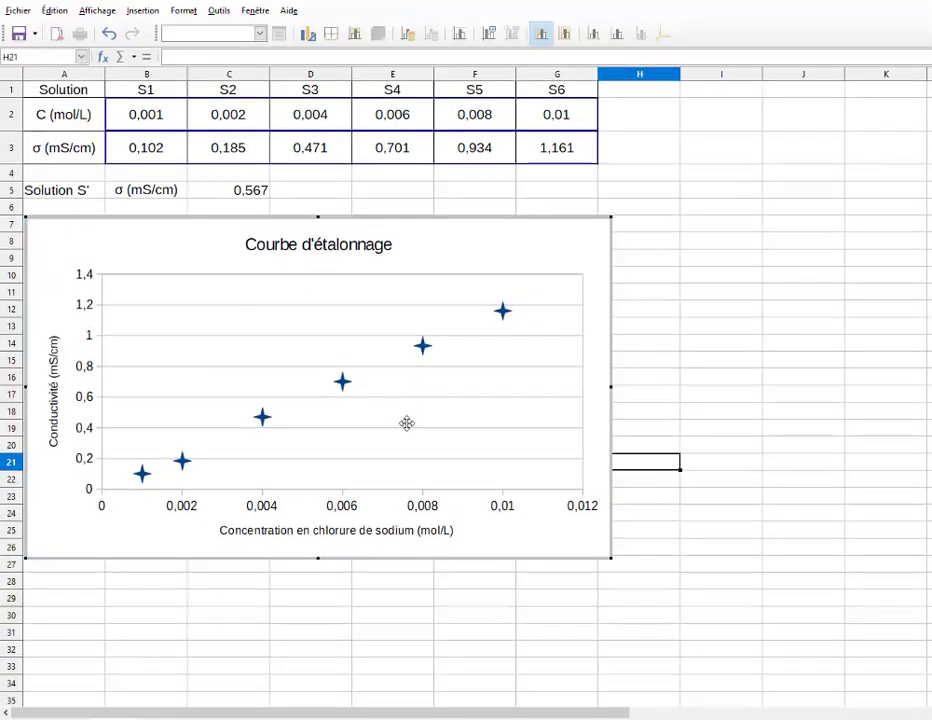
right_click(387, 368)
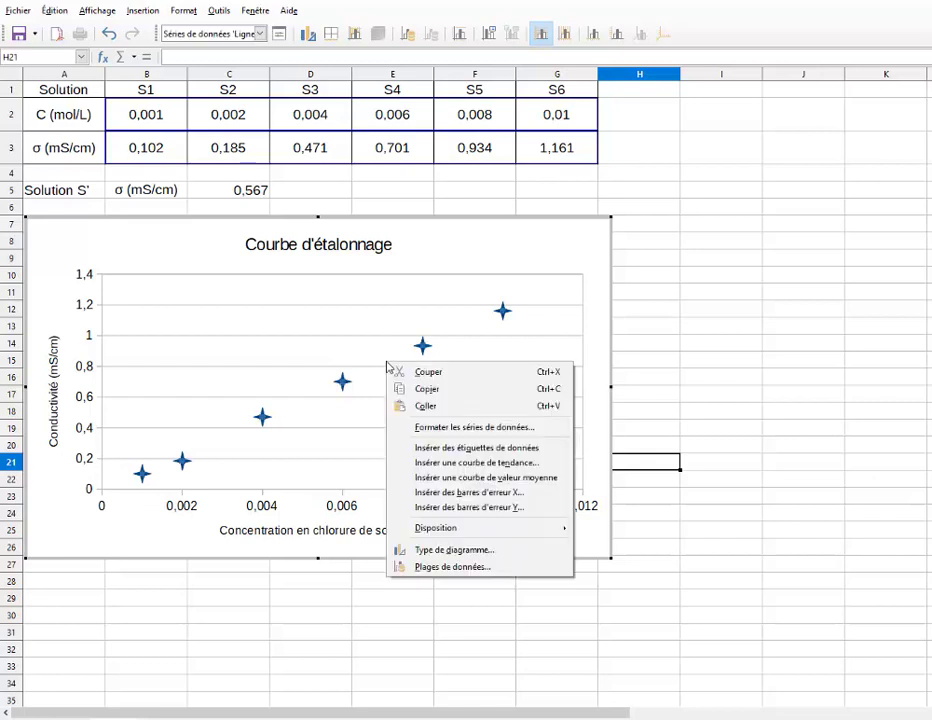
left_click(449, 431)
left_click(784, 316)
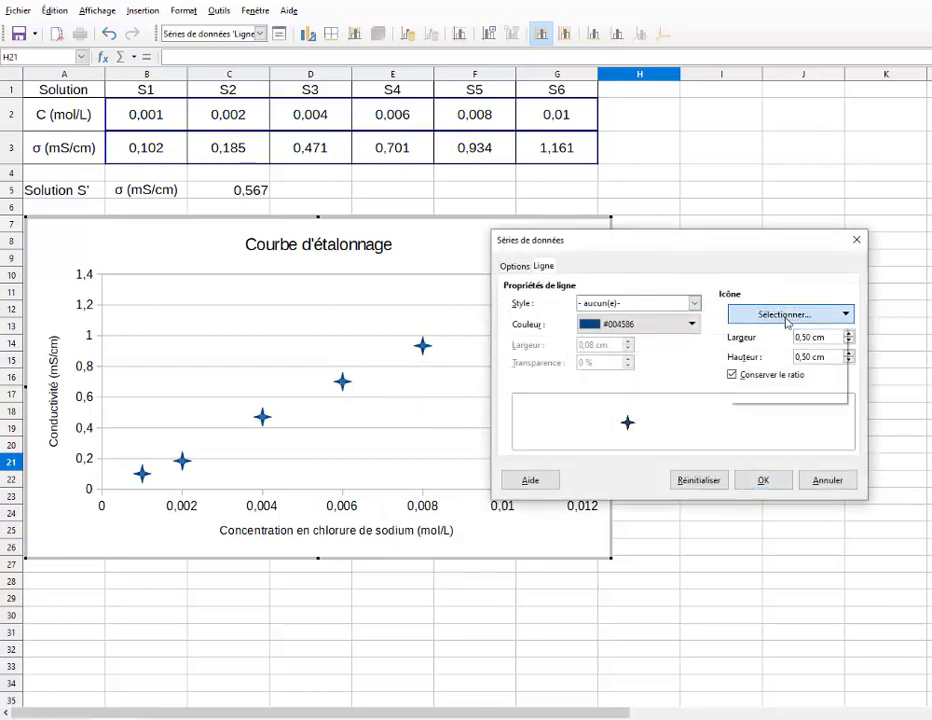
mouse_move(768, 394)
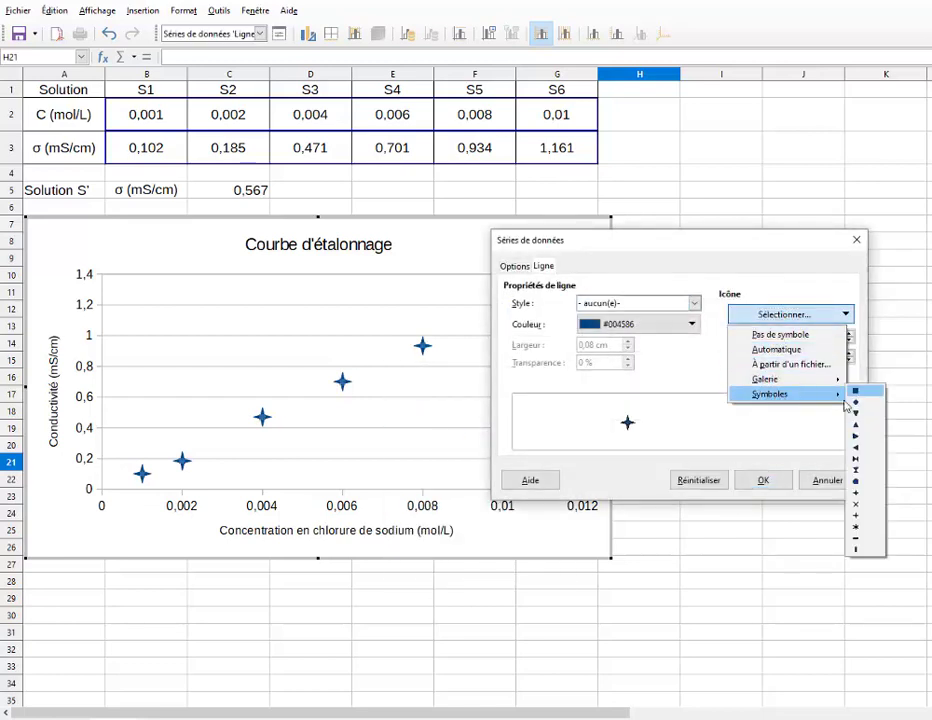
left_click(864, 517)
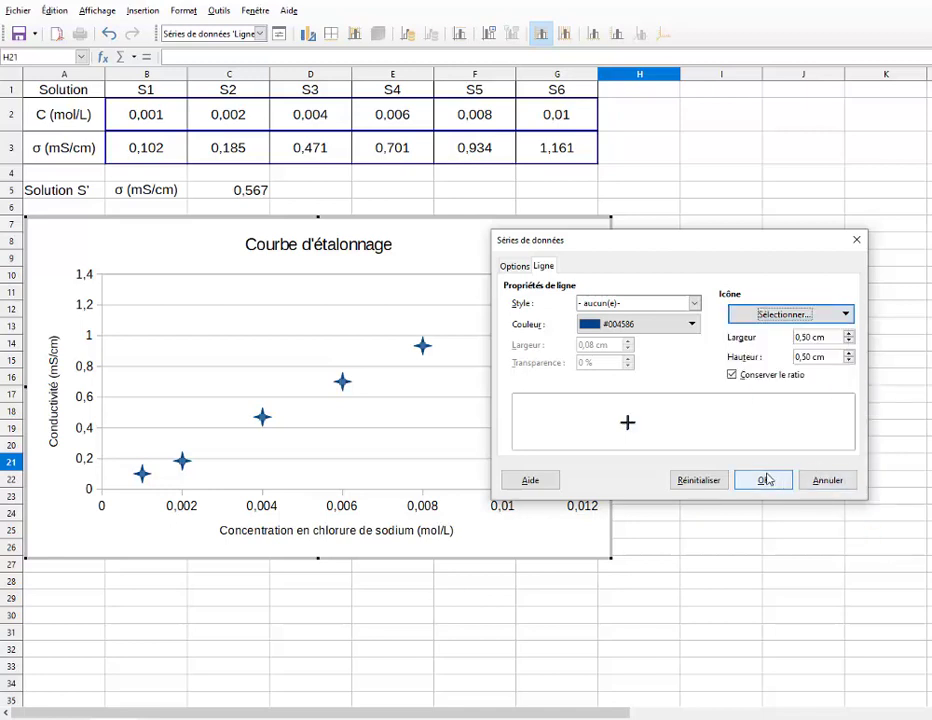
left_click(763, 481)
left_click(491, 428)
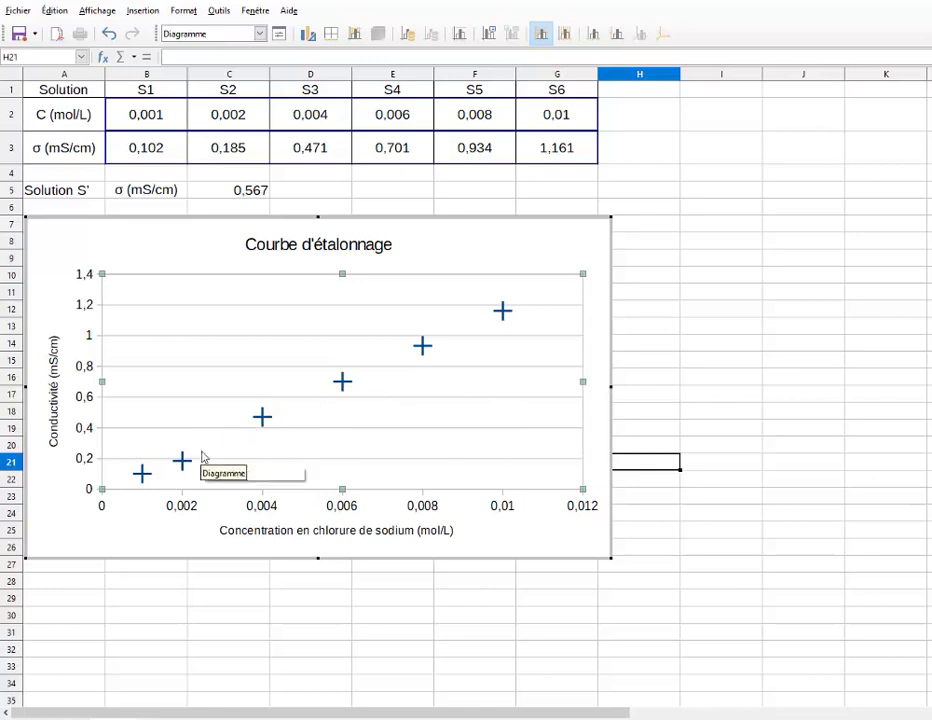
- Insert a trend line for the data series and style it red with a width of 0,10 cm
right_click(390, 365)
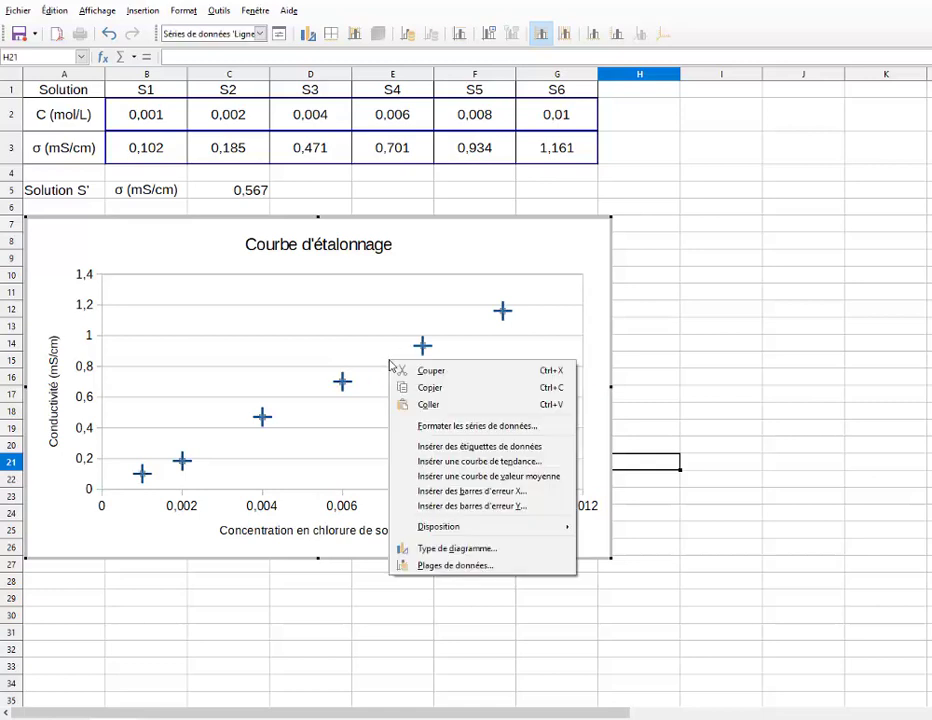
left_click(468, 462)
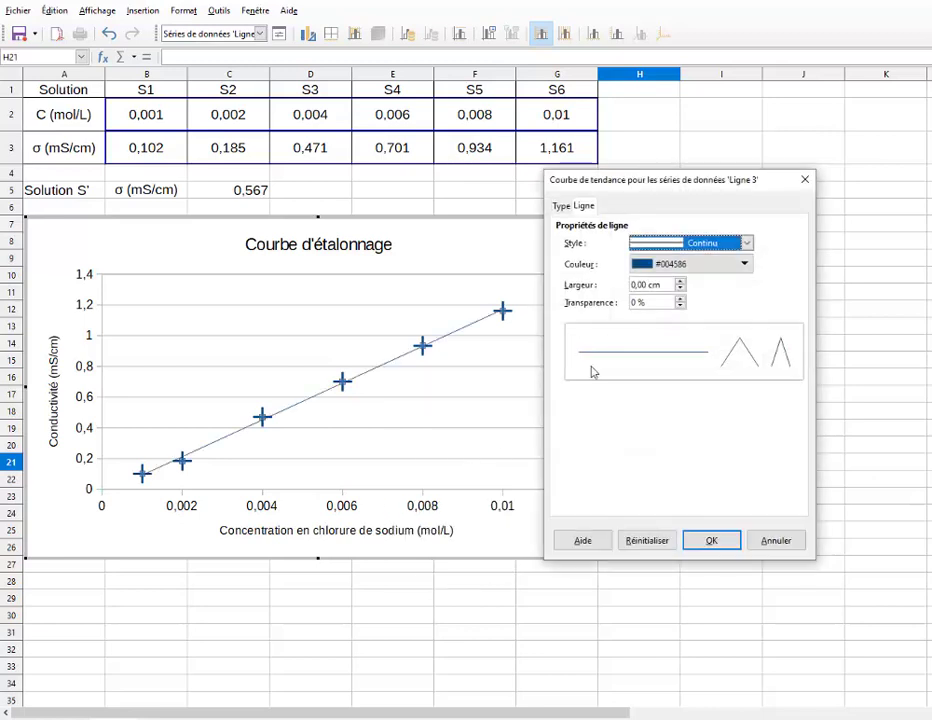
left_click(666, 268)
left_click(689, 306)
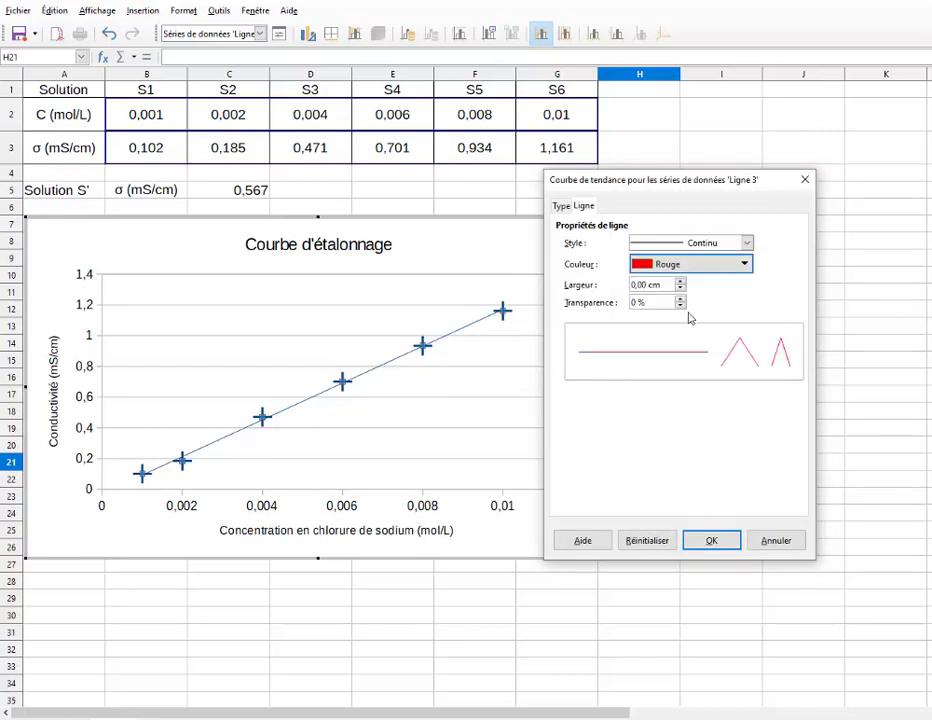
left_click(681, 282)
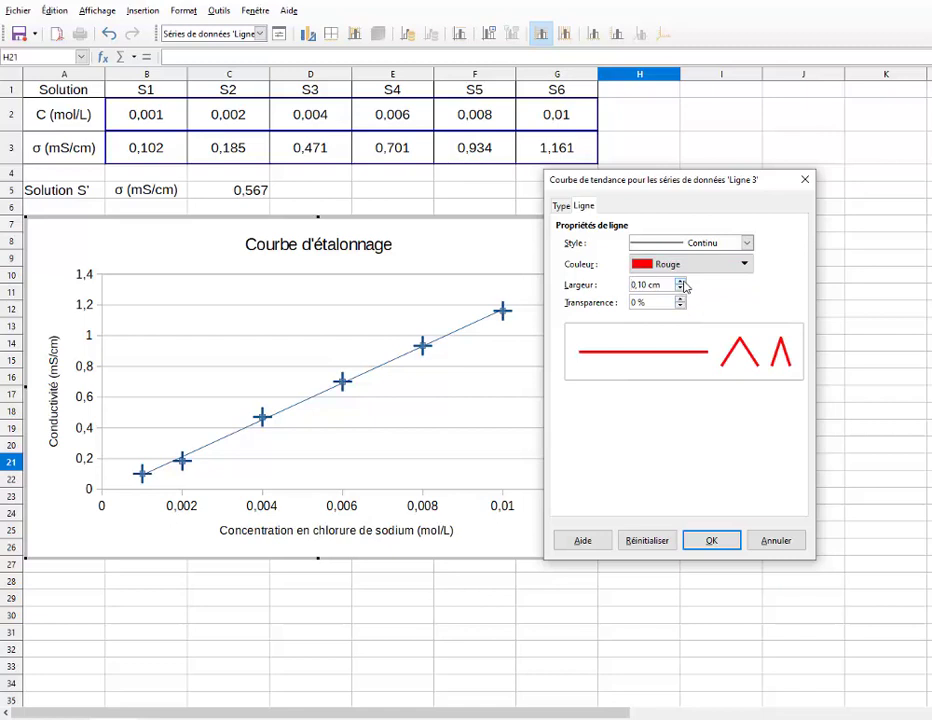
- Force the linear trend line's intercept to 0 and extrapolate it by 1 both forward and backward
left_click(561, 206)
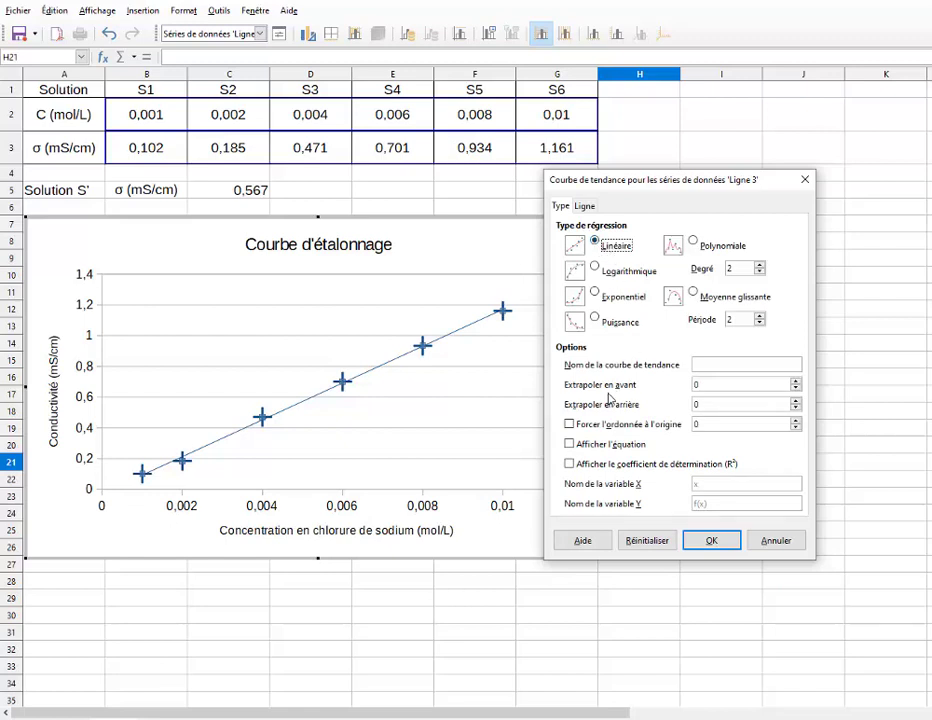
left_click(572, 425)
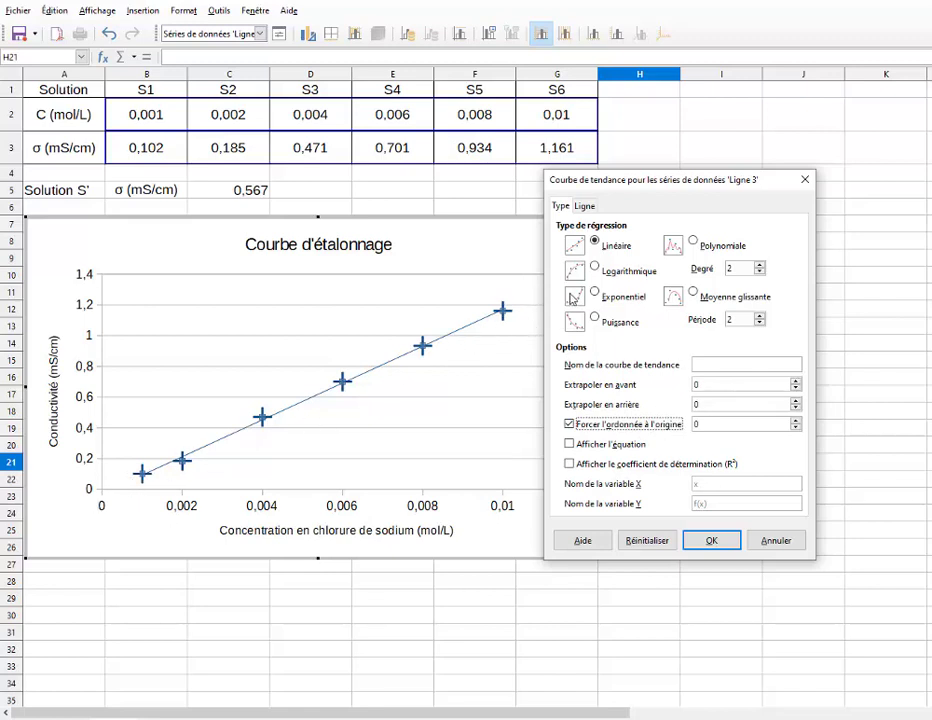
left_click(796, 382)
left_click(796, 382)
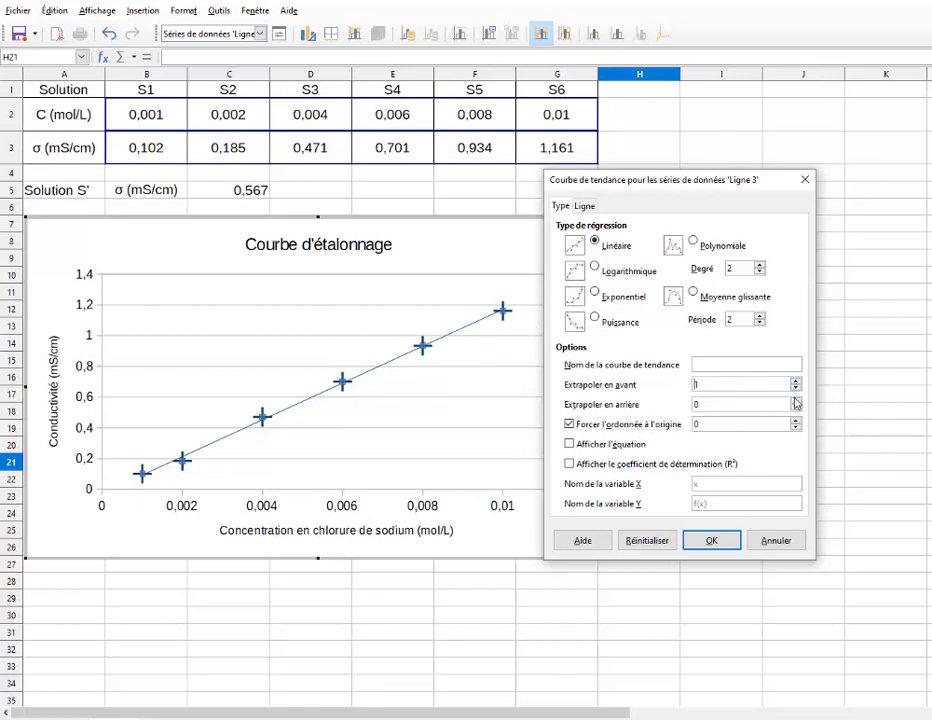
left_click(796, 400)
- Name the trend line "Modèle linéaire" and display its equation with X variable C and Y variable f(C)
left_click(709, 362)
type("Modèle linéaire")
left_click(567, 446)
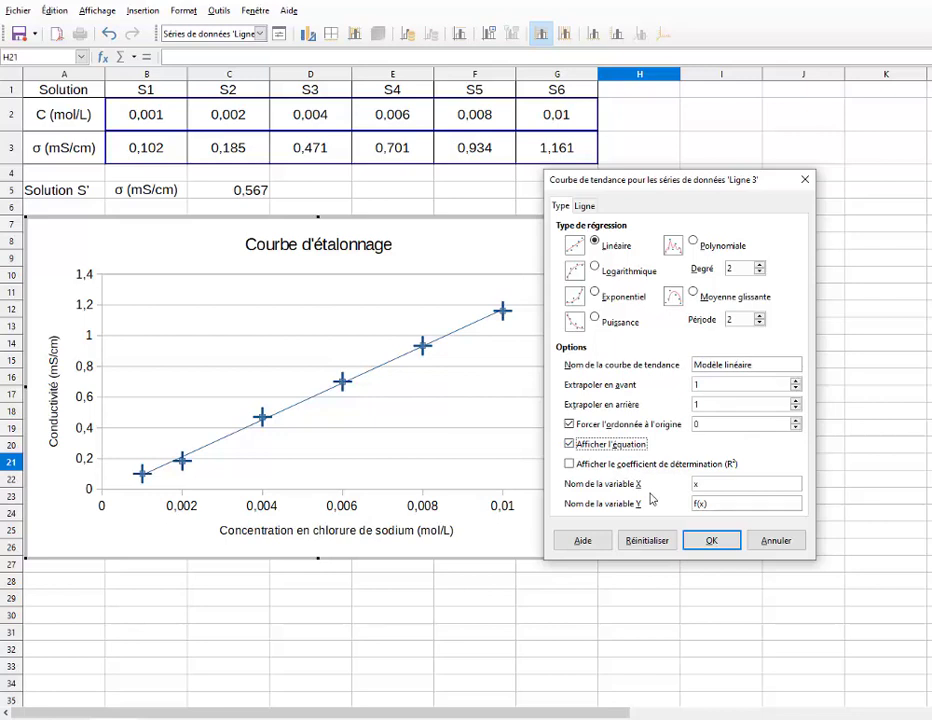
double_click(692, 484)
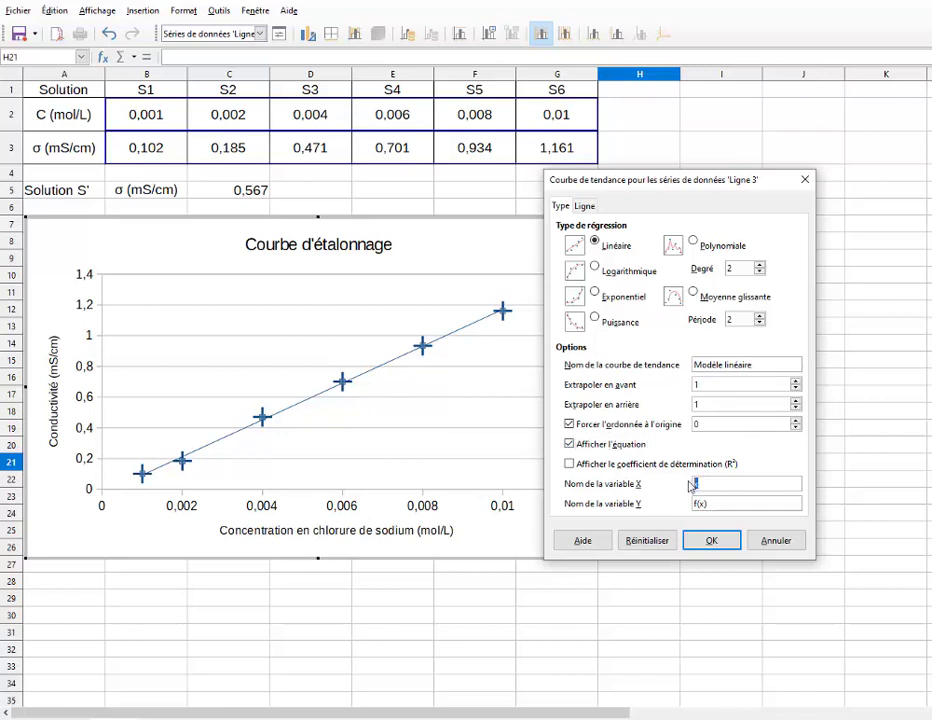
type("C")
double_click(701, 503)
type("C")
left_click(712, 541)
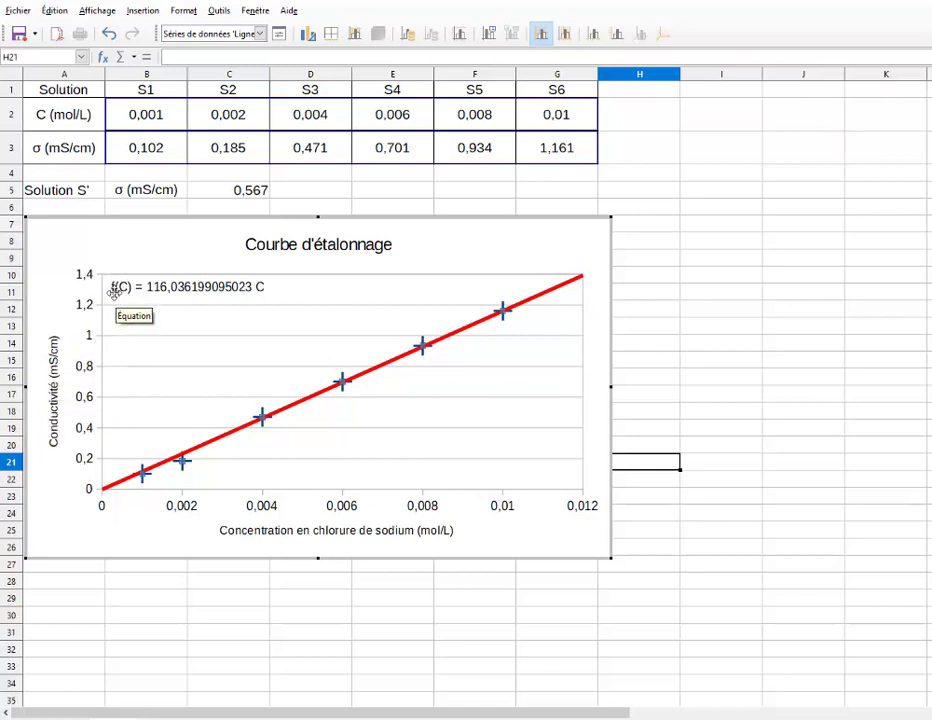
- Format the trend line equation's numbers as scientific with two decimals (1,23E+04) and leave chart editing
left_click(172, 289)
right_click(173, 289)
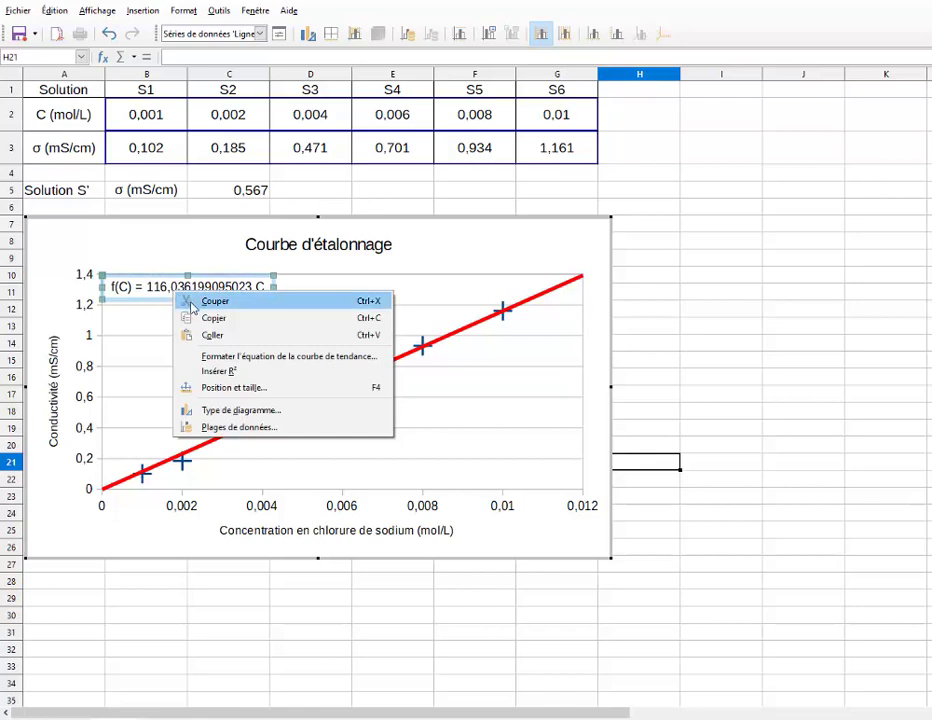
left_click(219, 359)
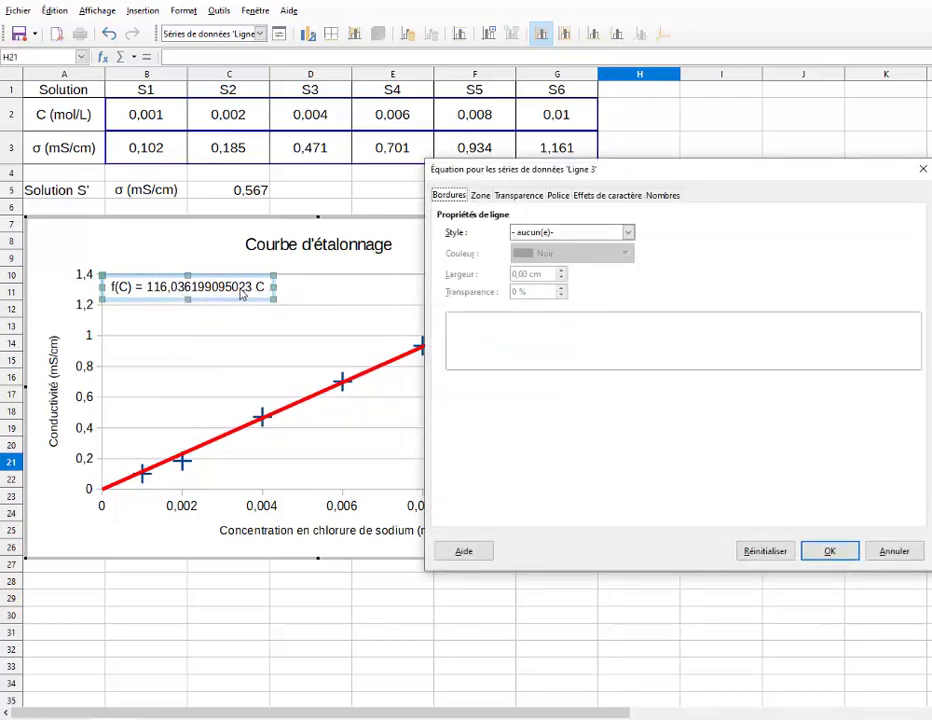
left_click(663, 195)
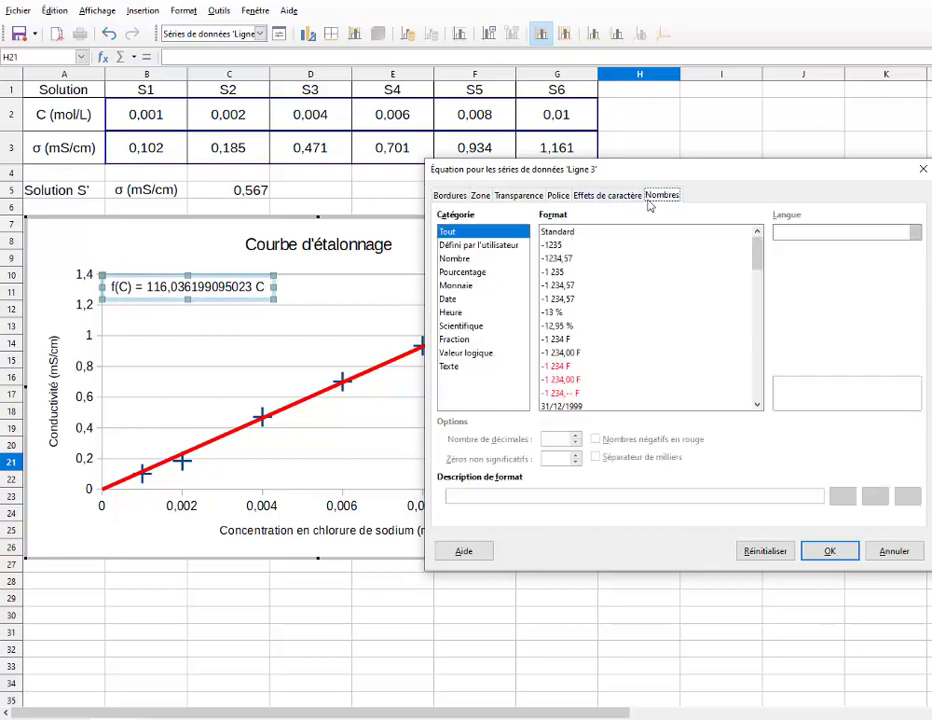
left_click(466, 260)
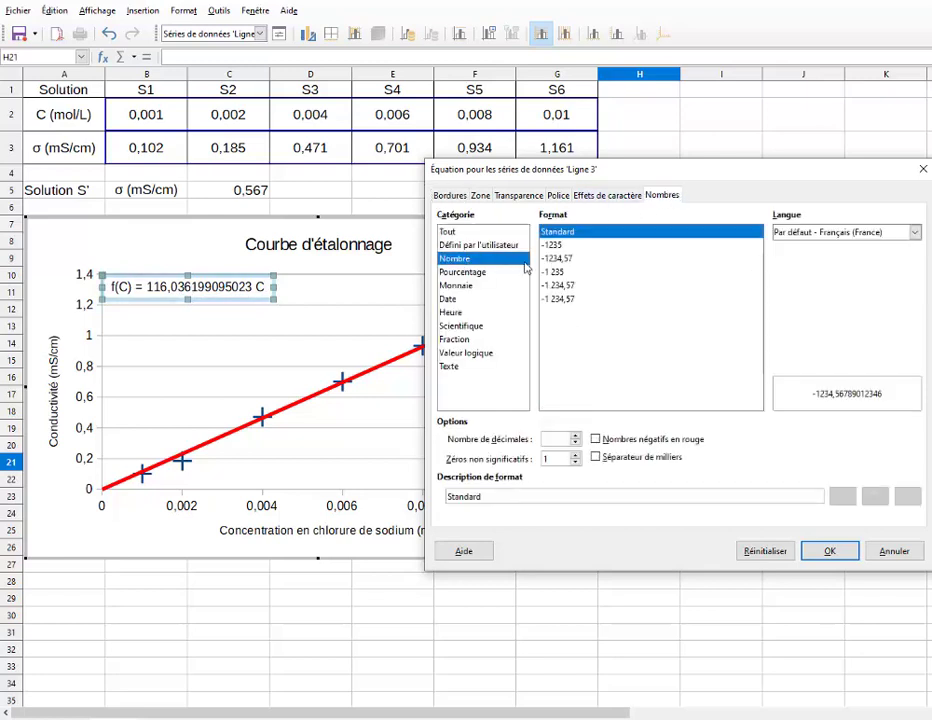
left_click(460, 326)
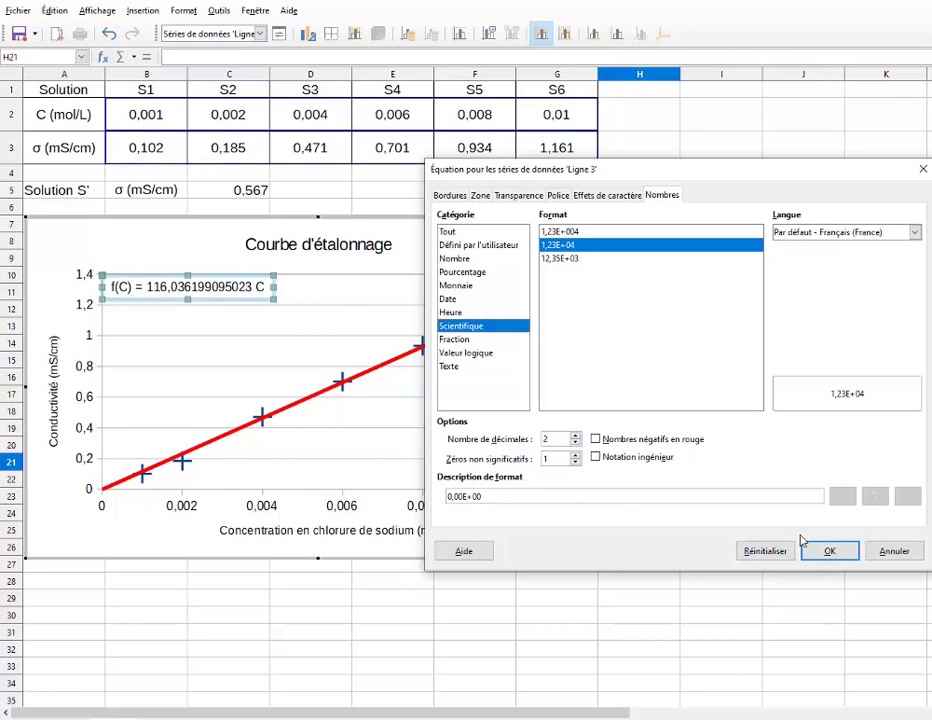
left_click(828, 551)
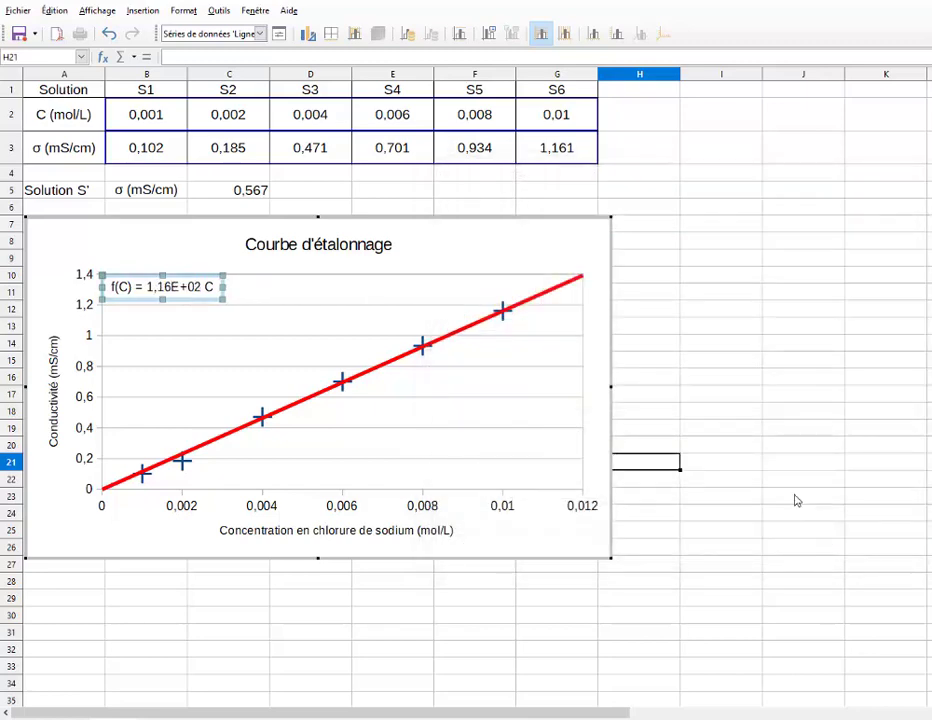
key("Escape")
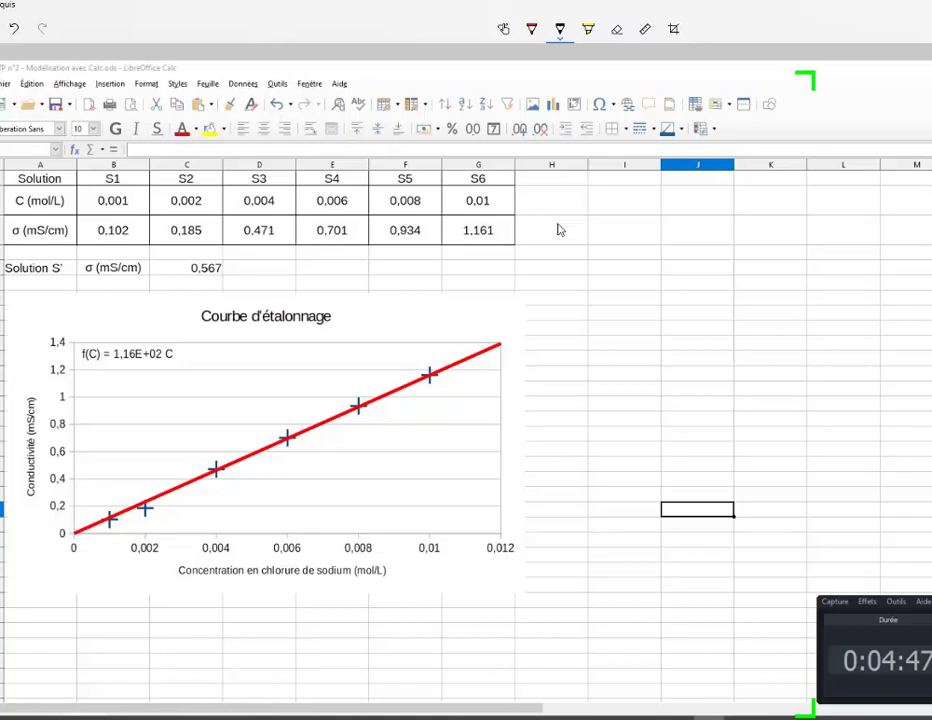
- On the screen capture, handwrite the trend line's f(C) equation beside the chart and rewrite it below as σ = 1,16 × 10² C
mouse_move(556, 232)
left_mouse_down()
mouse_move(566, 205)
mouse_move(550, 235)
mouse_move(567, 218)
mouse_move(604, 230)
mouse_move(636, 220)
left_mouse_up()
mouse_move(622, 230)
left_mouse_down()
mouse_move(671, 215)
mouse_move(667, 233)
left_mouse_up()
mouse_move(681, 227)
left_mouse_down()
mouse_move(679, 235)
mouse_move(737, 236)
mouse_move(729, 237)
left_mouse_up()
left_click_drag(758, 216, 758, 228)
left_click_drag(769, 216, 768, 217)
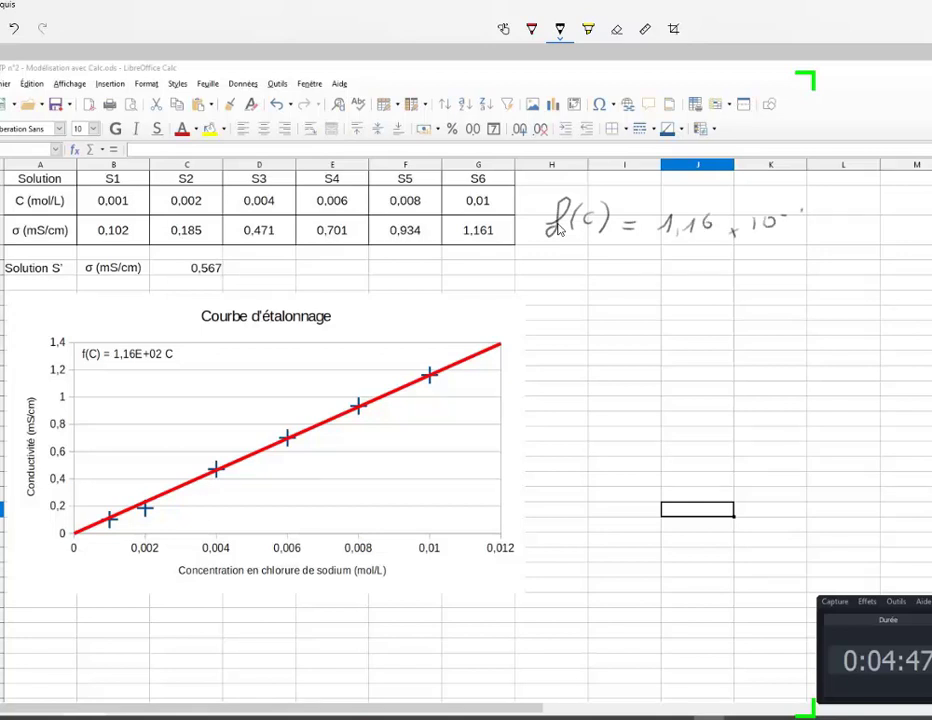
left_click_drag(798, 211, 853, 228)
mouse_move(578, 268)
left_mouse_down()
mouse_move(634, 283)
mouse_move(757, 276)
mouse_move(777, 265)
mouse_move(775, 277)
mouse_move(814, 259)
mouse_move(859, 268)
left_mouse_up()
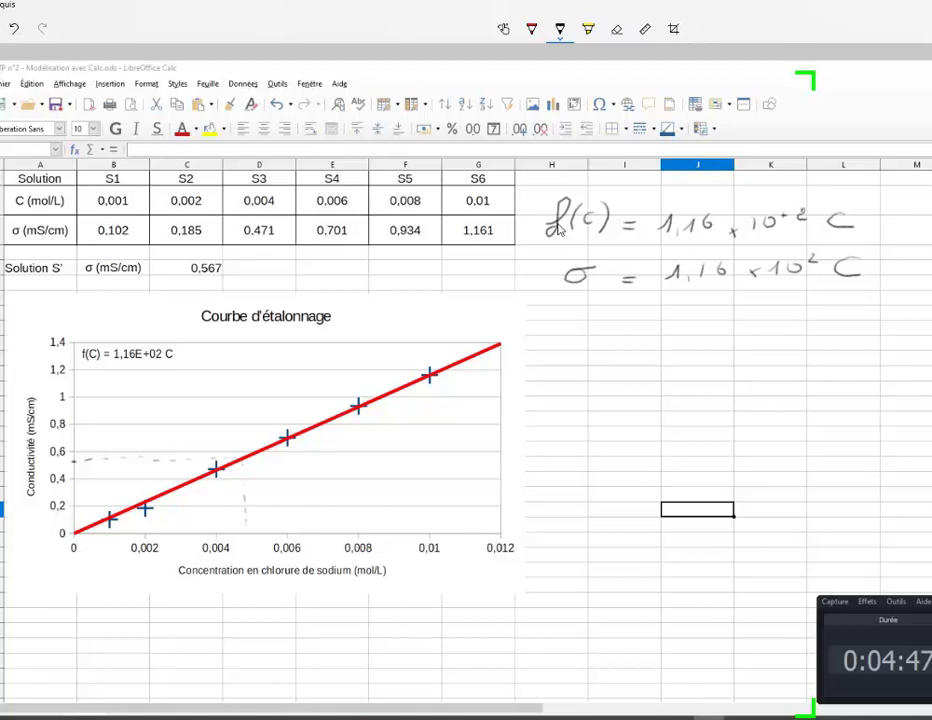
- Complete the dashed graphical reading on the chart with a cross on the red line and circles at both axes
left_click_drag(247, 534, 247, 544)
mouse_move(57, 460)
left_mouse_down()
mouse_move(54, 467)
mouse_move(62, 460)
left_mouse_up()
left_click_drag(233, 458, 251, 455)
mouse_move(247, 524)
left_mouse_down()
mouse_move(235, 532)
mouse_move(256, 545)
mouse_move(249, 525)
left_mouse_up()
mouse_move(60, 449)
left_mouse_down()
mouse_move(54, 468)
mouse_move(76, 473)
mouse_move(72, 449)
left_mouse_up()
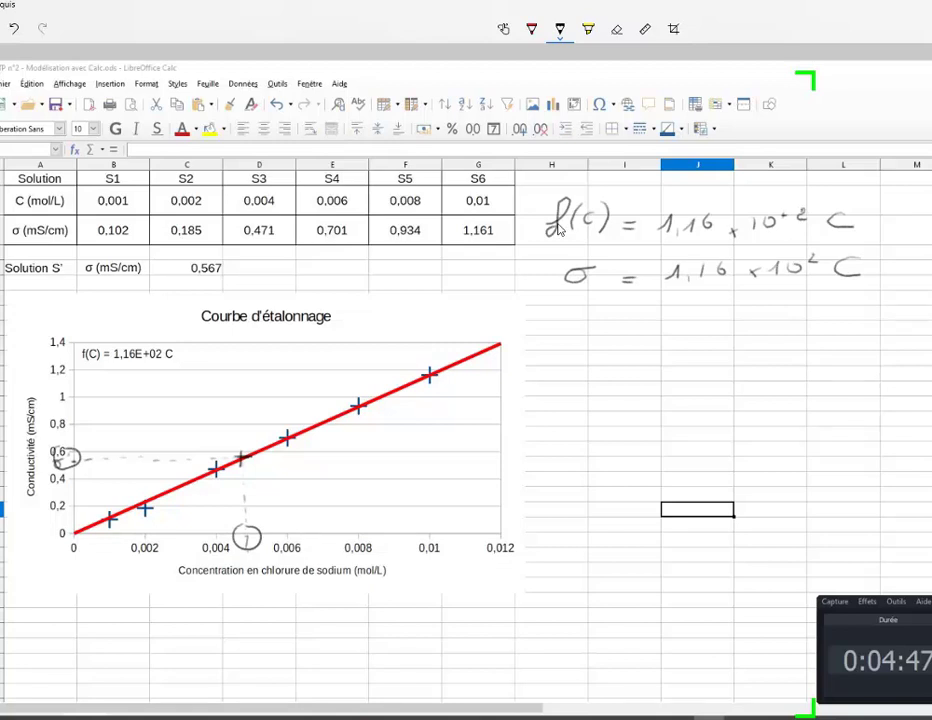
- Handwrite the relation for Solution S' below the first two equations: σ' = 1,16 × 10² C'
mouse_move(572, 318)
left_mouse_down()
mouse_move(578, 333)
mouse_move(586, 320)
mouse_move(633, 324)
left_mouse_up()
left_click_drag(621, 331, 682, 336)
mouse_move(694, 323)
left_mouse_down()
mouse_move(700, 335)
mouse_move(754, 333)
left_mouse_up()
mouse_move(754, 323)
left_mouse_down()
mouse_move(742, 333)
mouse_move(811, 319)
mouse_move(847, 335)
mouse_move(852, 316)
left_mouse_up()
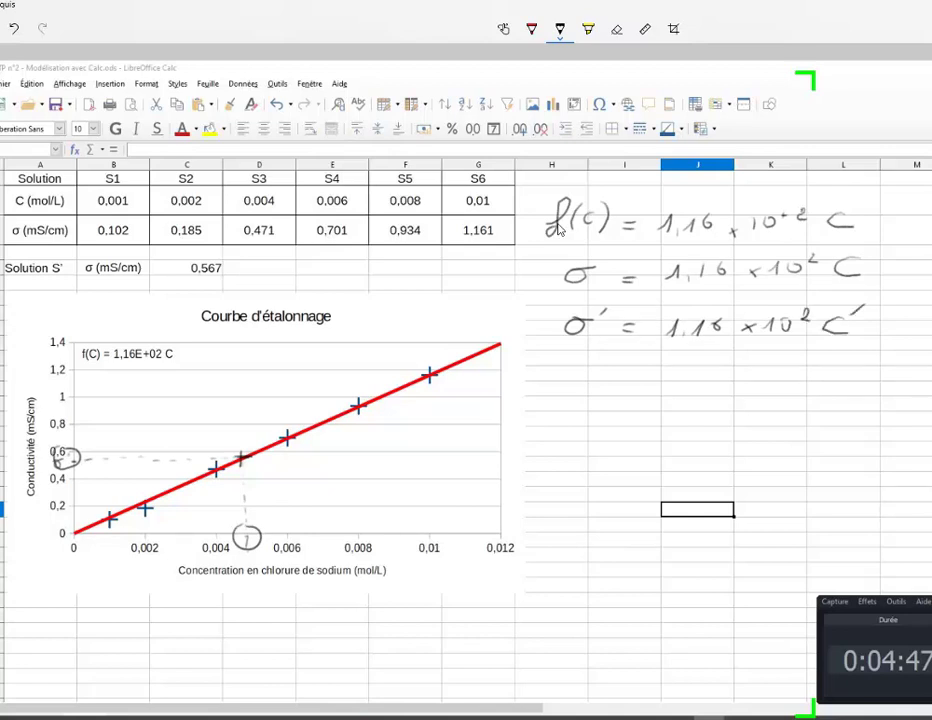
- Handwrite the rearranged formula C' = σ' / (1,16 × 10²) under the σ' relation
mouse_move(600, 387)
left_mouse_down()
mouse_move(601, 402)
mouse_move(637, 393)
left_mouse_up()
left_click_drag(624, 400, 638, 399)
mouse_move(684, 368)
left_mouse_down()
mouse_move(688, 382)
mouse_move(724, 367)
mouse_move(718, 390)
left_mouse_up()
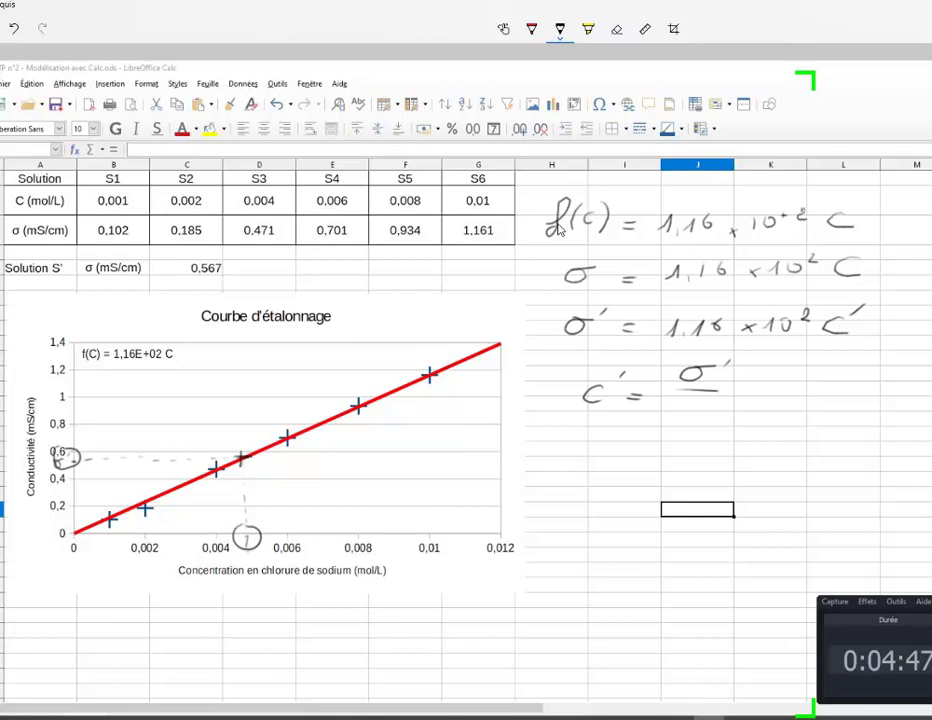
mouse_move(657, 407)
left_mouse_down()
mouse_move(670, 421)
mouse_move(722, 414)
left_mouse_up()
mouse_move(722, 404)
left_mouse_down()
mouse_move(712, 414)
mouse_move(733, 414)
left_mouse_up()
mouse_move(743, 402)
left_mouse_down()
mouse_move(765, 406)
mouse_move(768, 389)
left_mouse_up()
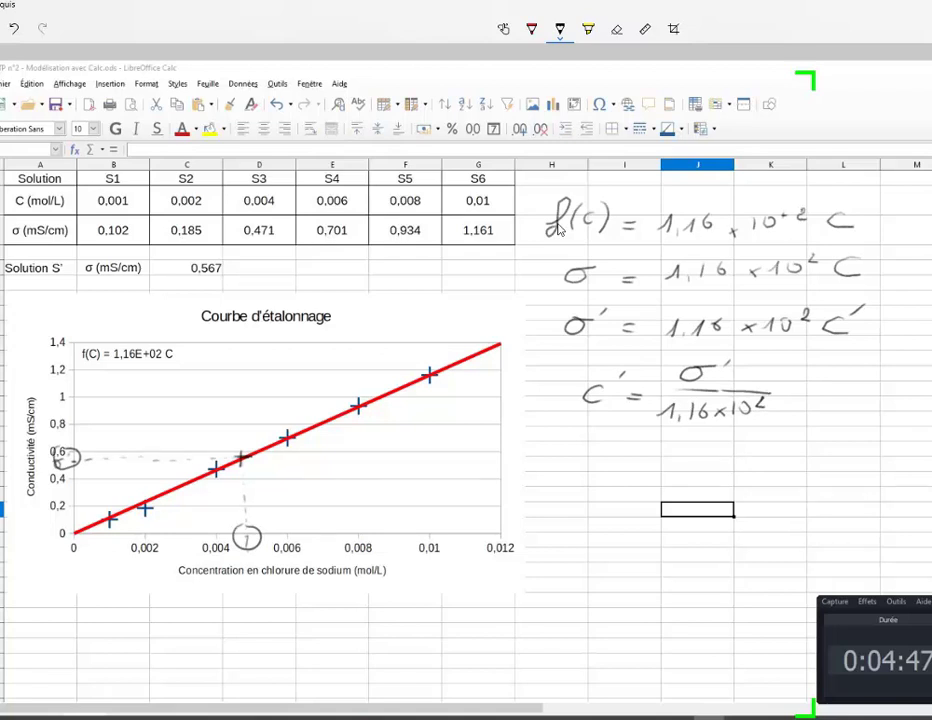
- Handwrite C = 20 × C' below and extend it with a fraction that has 20 × in the numerator and 1,16 × in the denominator
mouse_move(613, 460)
left_mouse_down()
mouse_move(615, 474)
mouse_move(700, 470)
mouse_move(717, 460)
mouse_move(743, 472)
mouse_move(793, 471)
left_mouse_up()
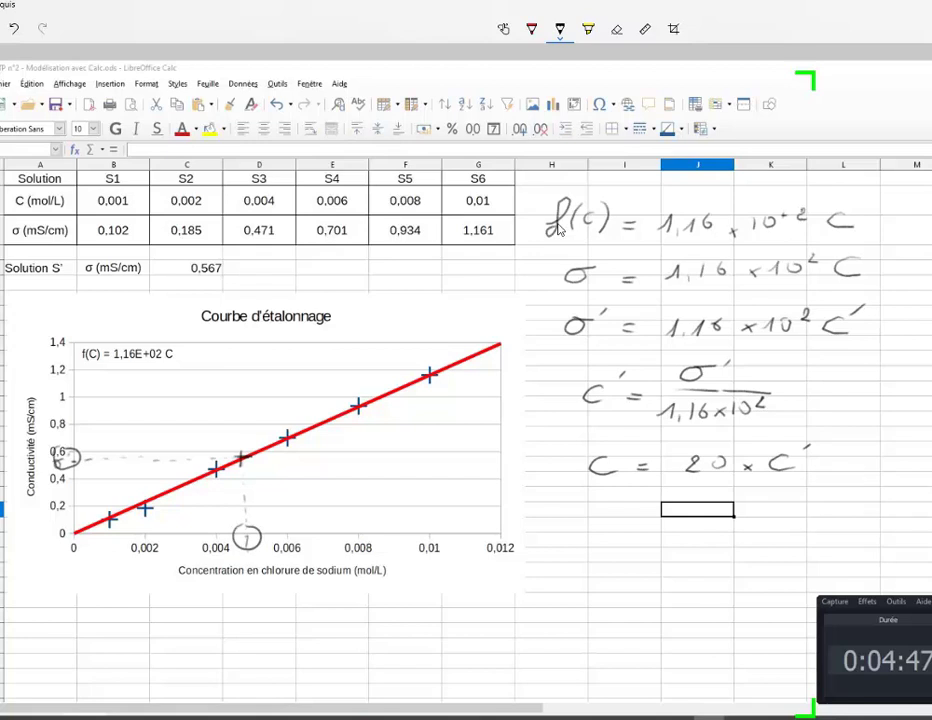
mouse_move(812, 460)
left_mouse_down()
mouse_move(824, 465)
mouse_move(864, 445)
mouse_move(868, 453)
left_mouse_up()
mouse_move(881, 442)
left_mouse_down()
mouse_move(878, 449)
mouse_move(883, 442)
left_mouse_up()
left_click_drag(902, 445, 930, 448)
left_click_drag(856, 465, 931, 464)
mouse_move(856, 481)
left_mouse_down()
mouse_move(866, 495)
mouse_move(926, 492)
left_mouse_up()
left_click_drag(926, 481, 914, 492)
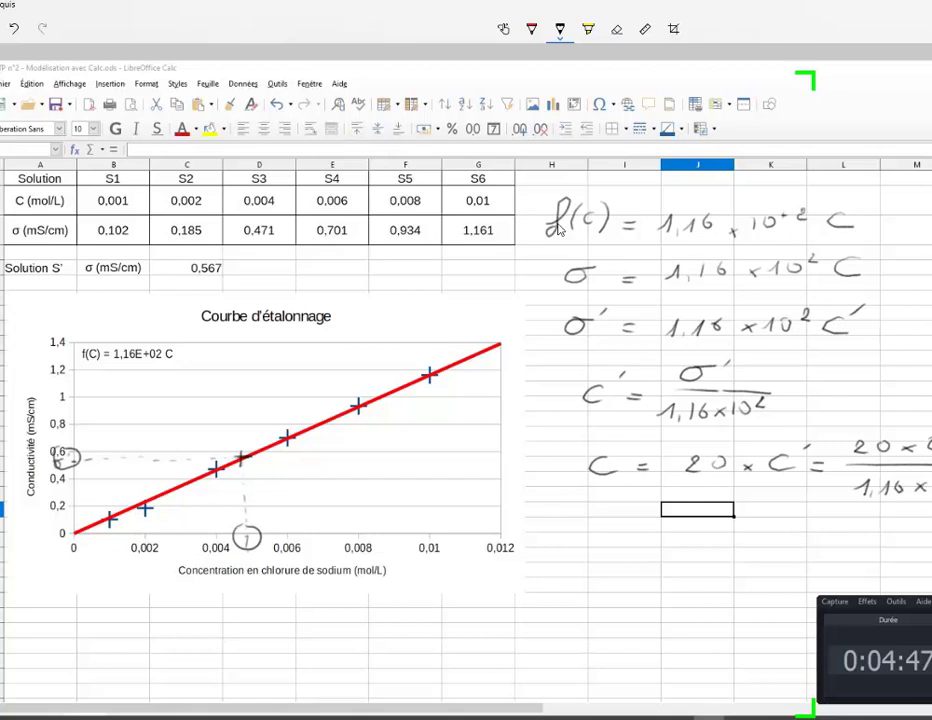